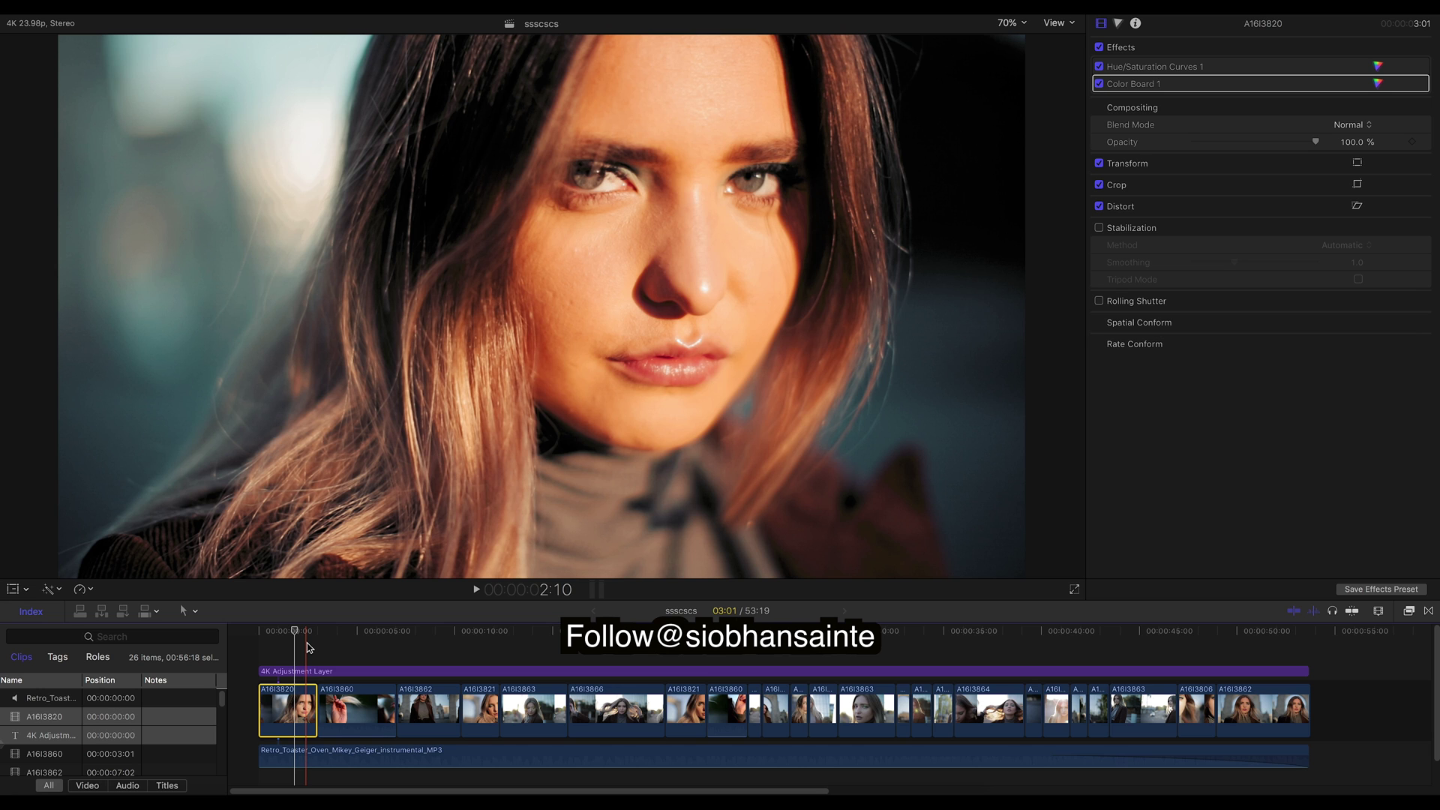
Scrub back to an earlier frame of close-up A16I3820, then select the adjustment layer.
{"action": "left_click_drag", "start_coordinate": [307, 646], "coordinate": [285, 667]}
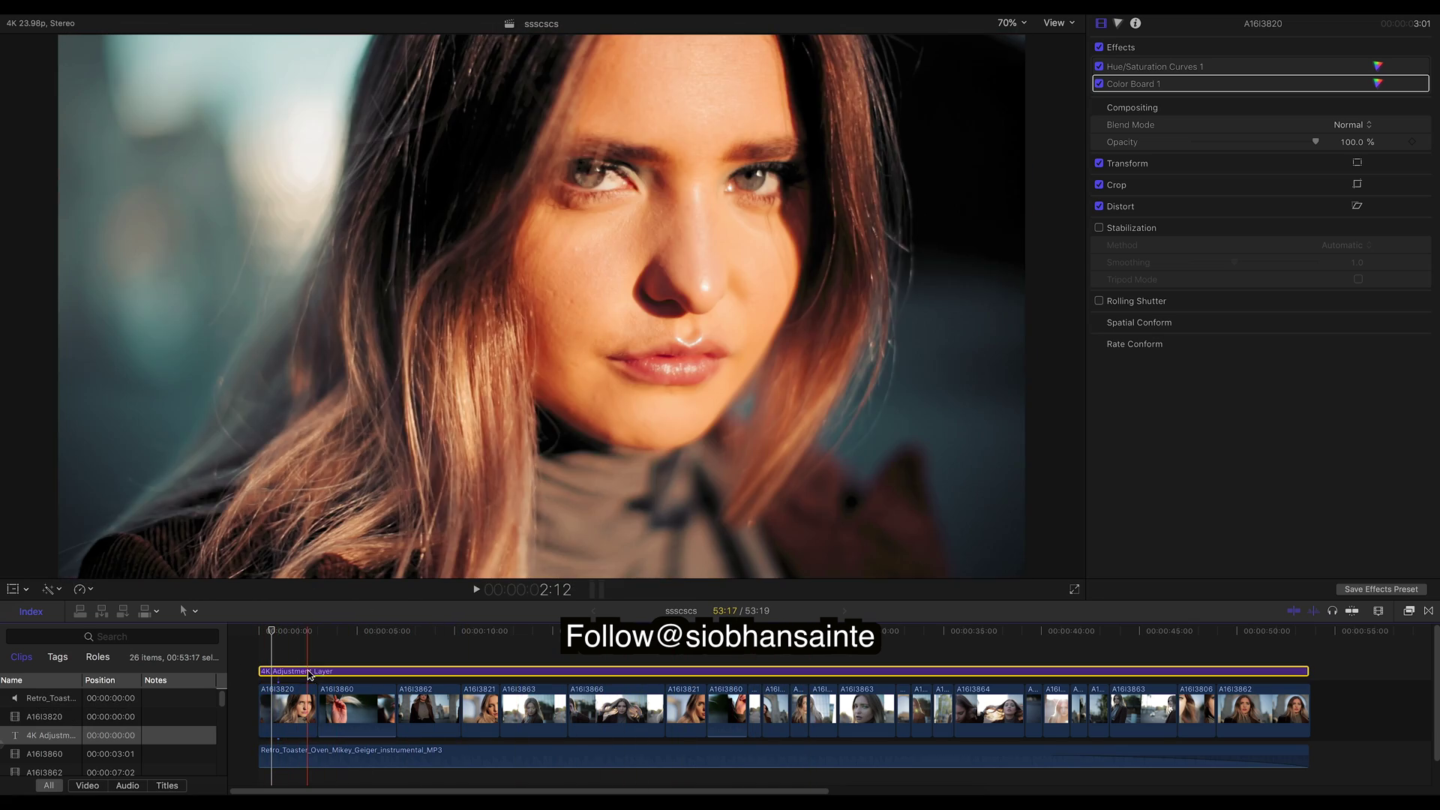
{"action": "left_click", "coordinate": [312, 671]}
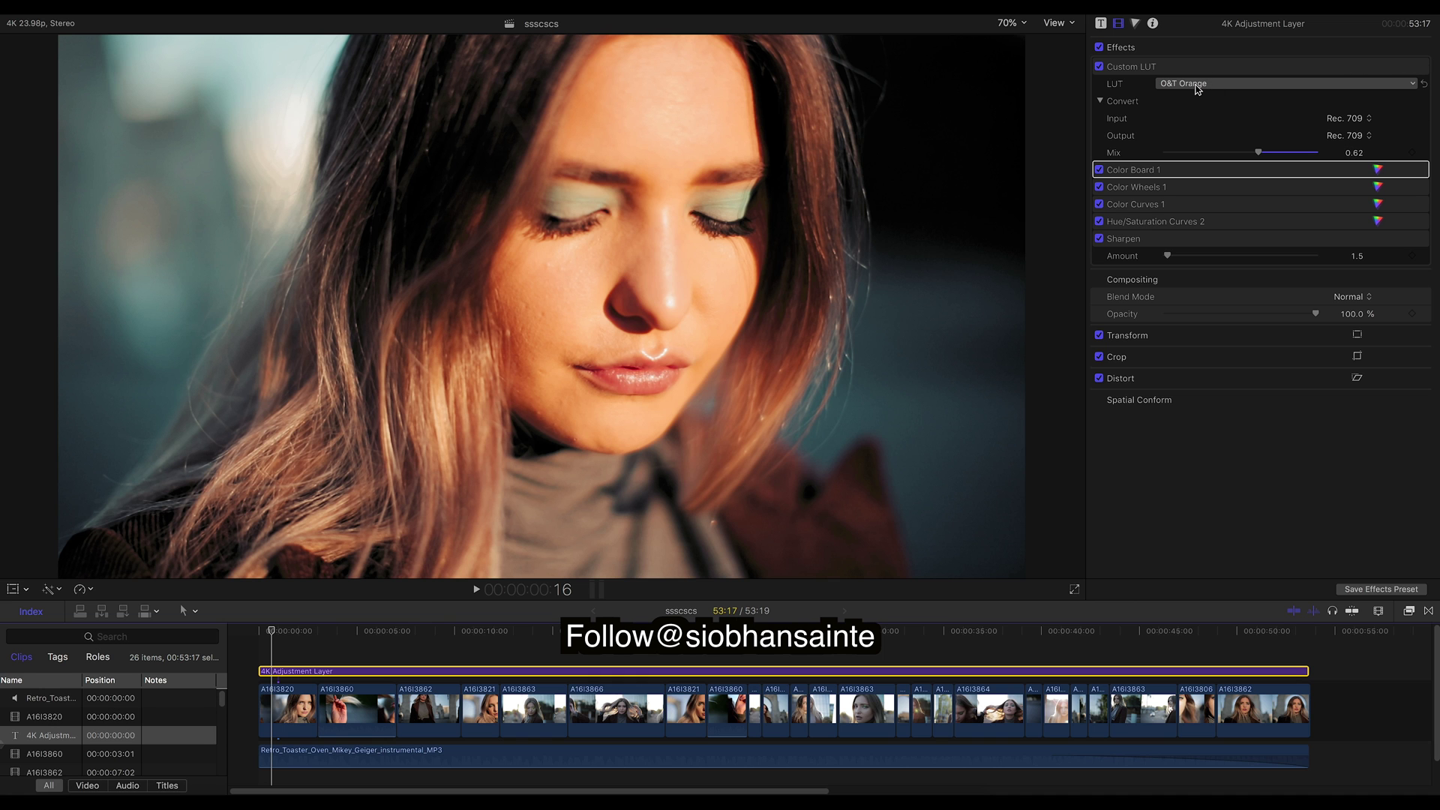
Compare the shot with the O&T Orange LUT off and on, leave it on, and expand Hue/Saturation Curves 2.
{"action": "left_click", "coordinate": [1100, 67]}
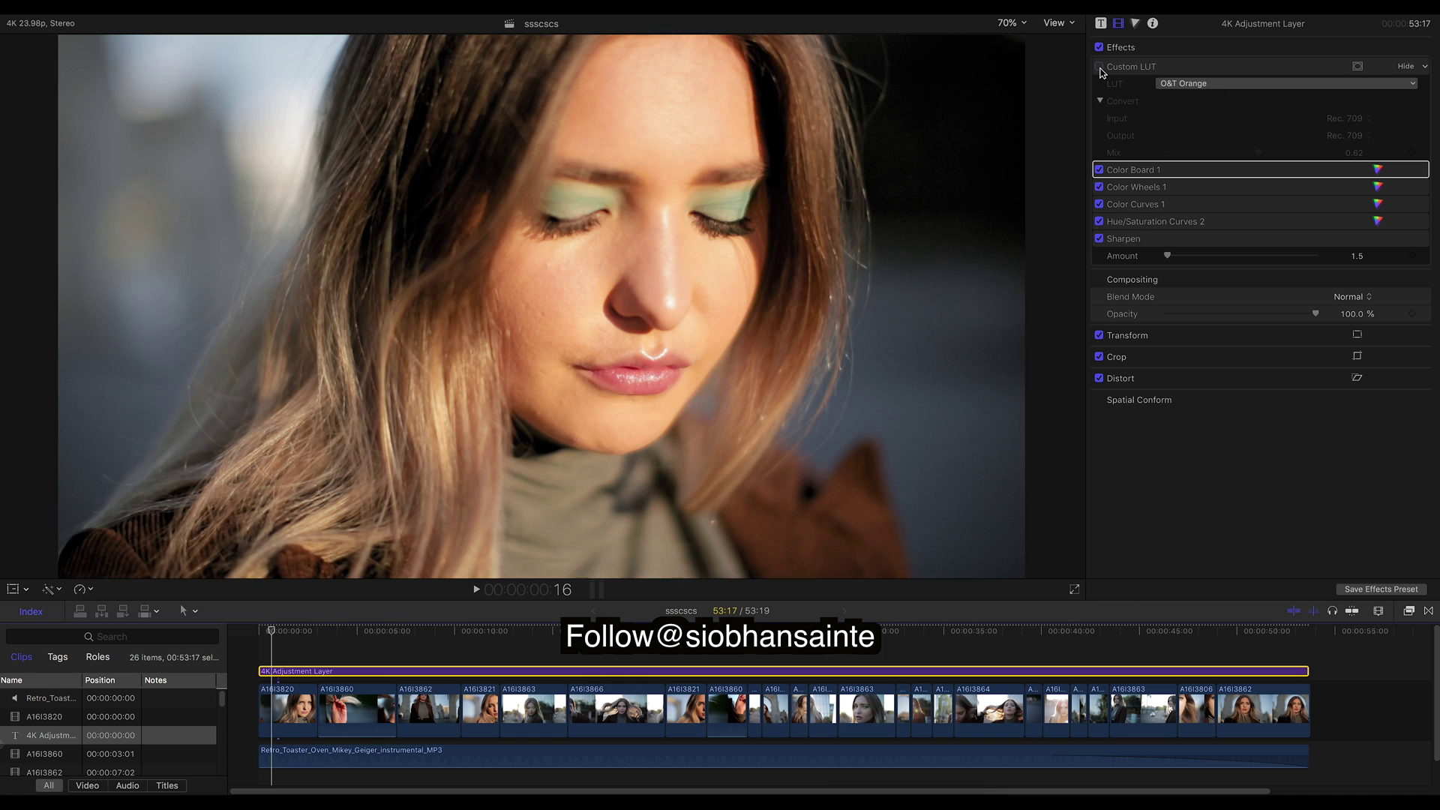
{"action": "left_click", "coordinate": [1100, 68]}
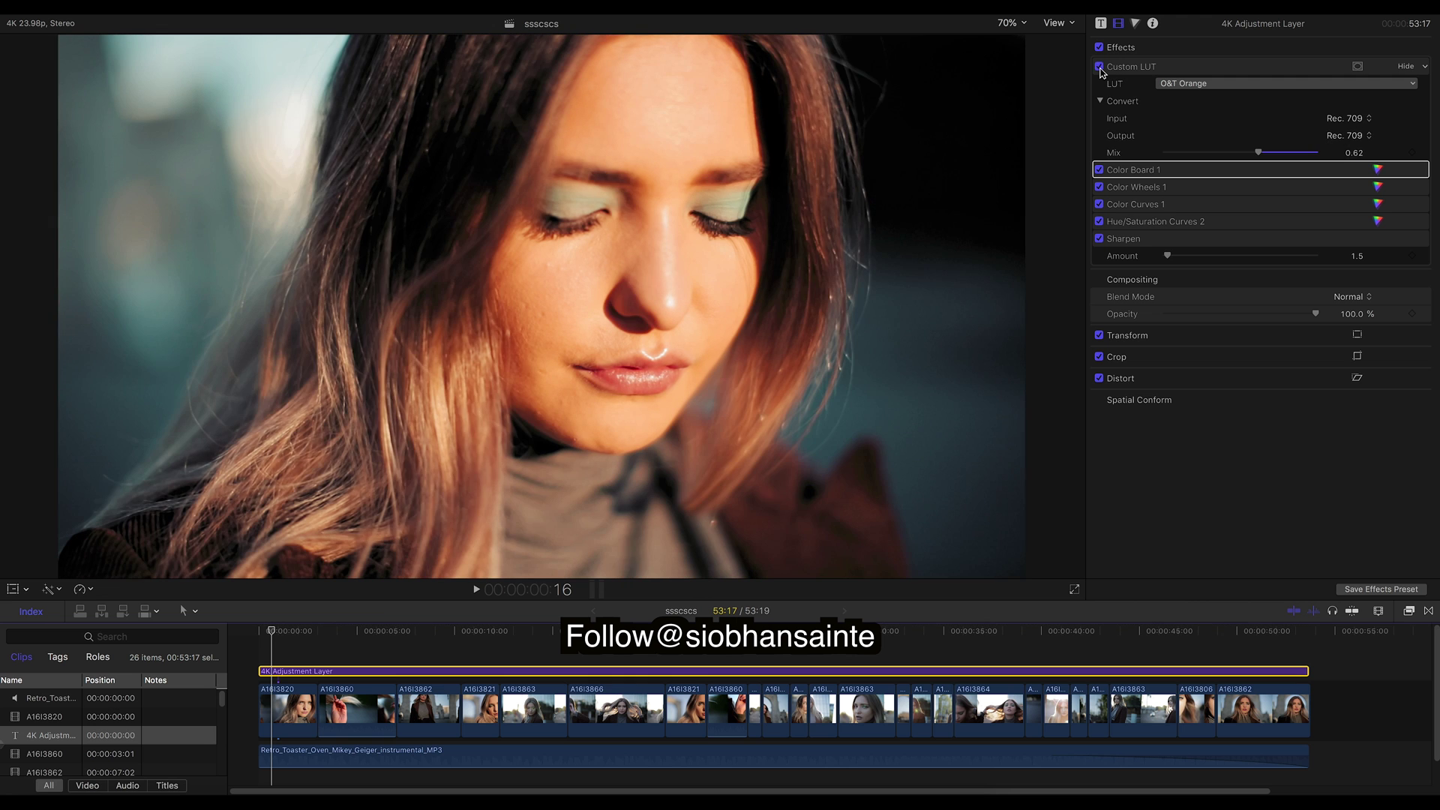
{"action": "left_click", "coordinate": [1100, 68]}
{"action": "left_click", "coordinate": [1100, 67]}
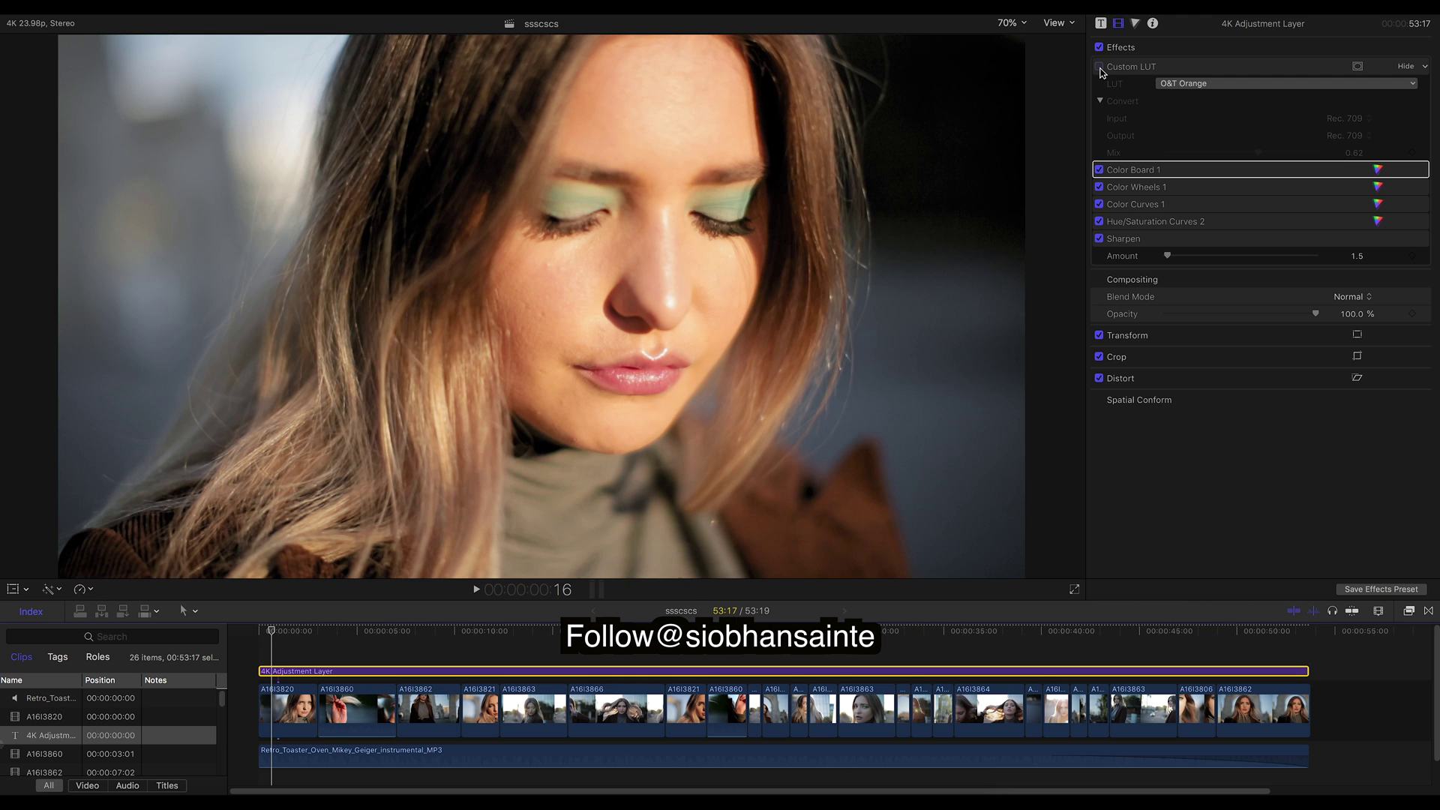
{"action": "left_click", "coordinate": [1100, 67]}
{"action": "left_click", "coordinate": [1100, 67]}
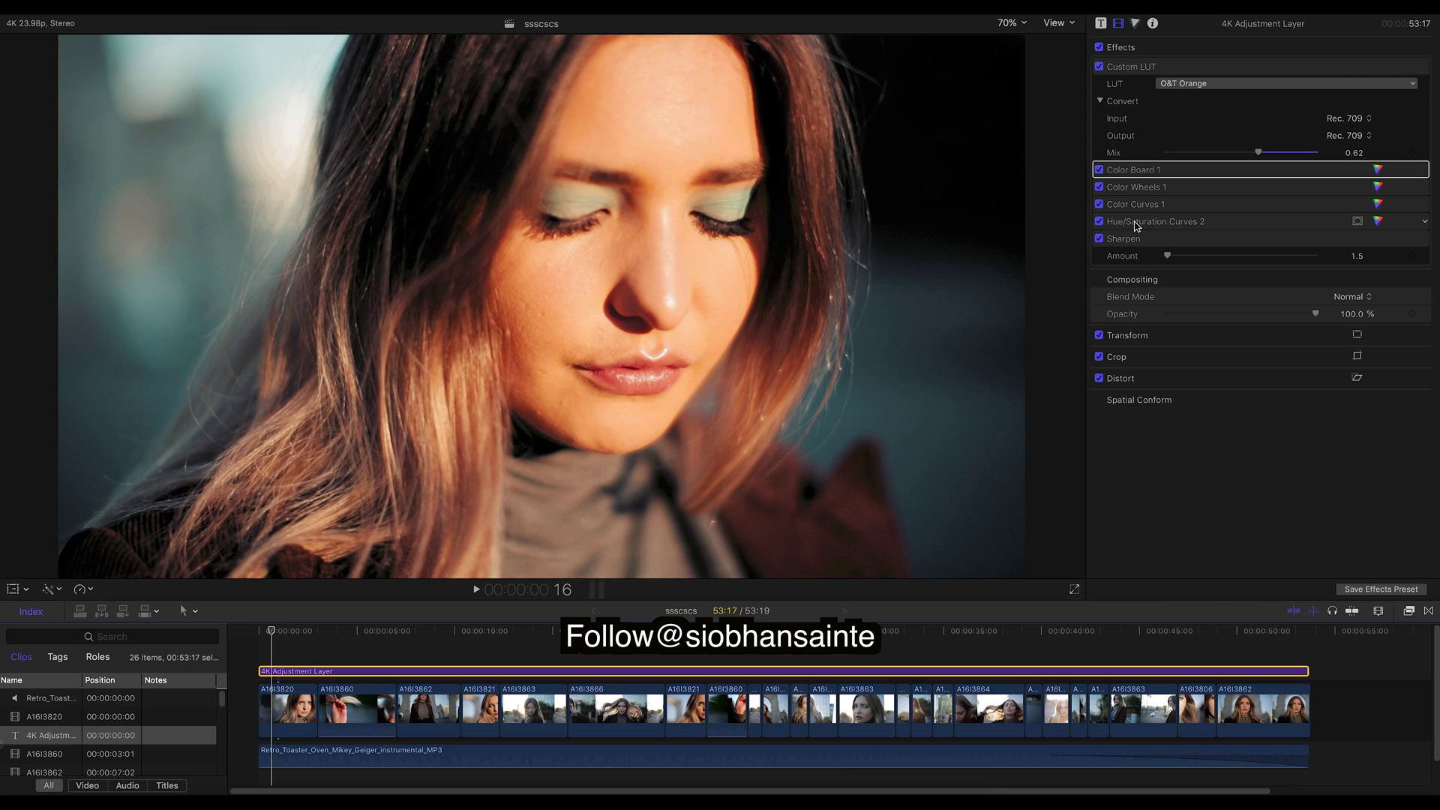
{"action": "double_click", "coordinate": [1136, 222]}
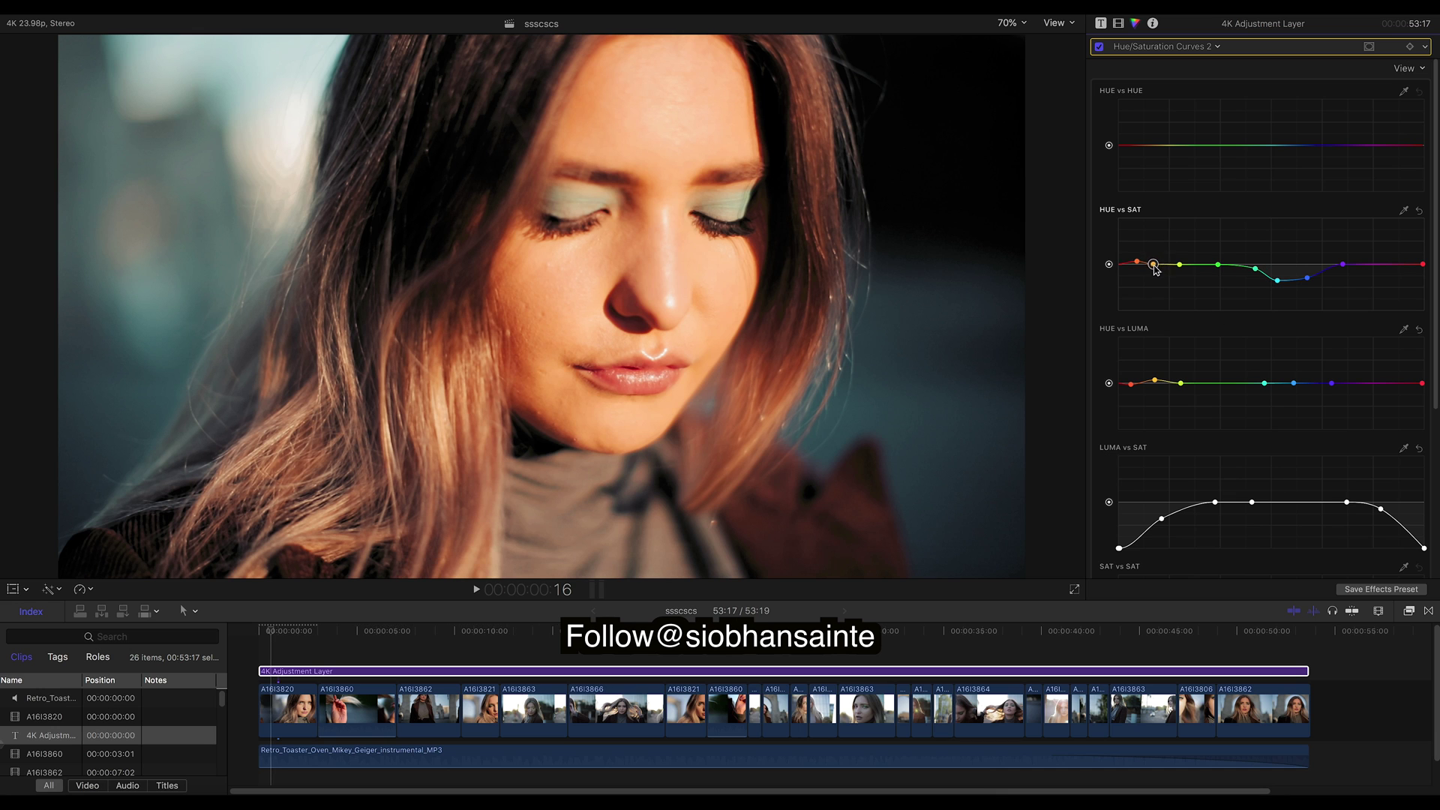
Raise the orange point in HUE vs SAT and HUE vs LUMA, checking the hand and face clips.
{"action": "left_click_drag", "start_coordinate": [1154, 261], "coordinate": [1158, 260]}
{"action": "left_click", "coordinate": [1198, 321]}
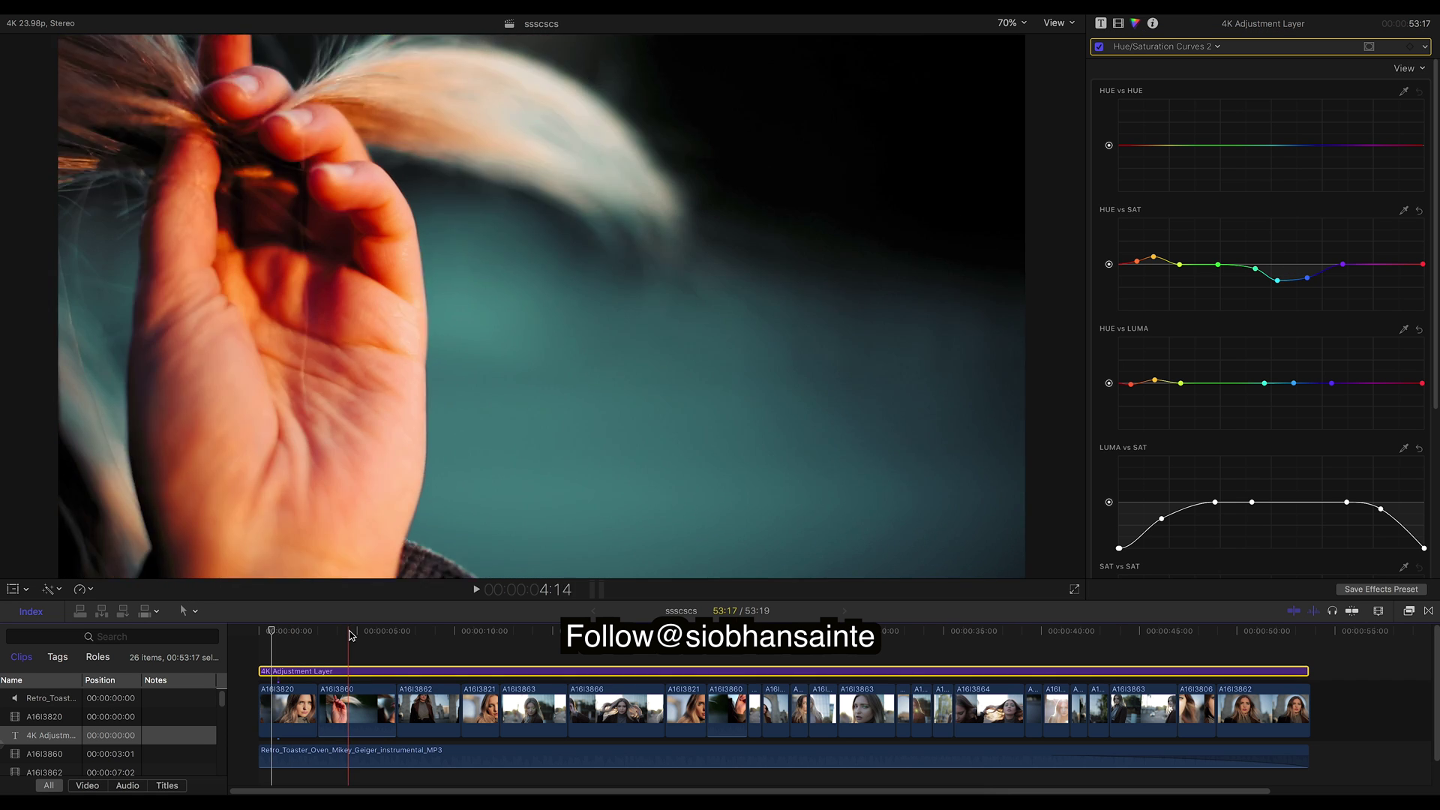
{"action": "left_click", "coordinate": [354, 631]}
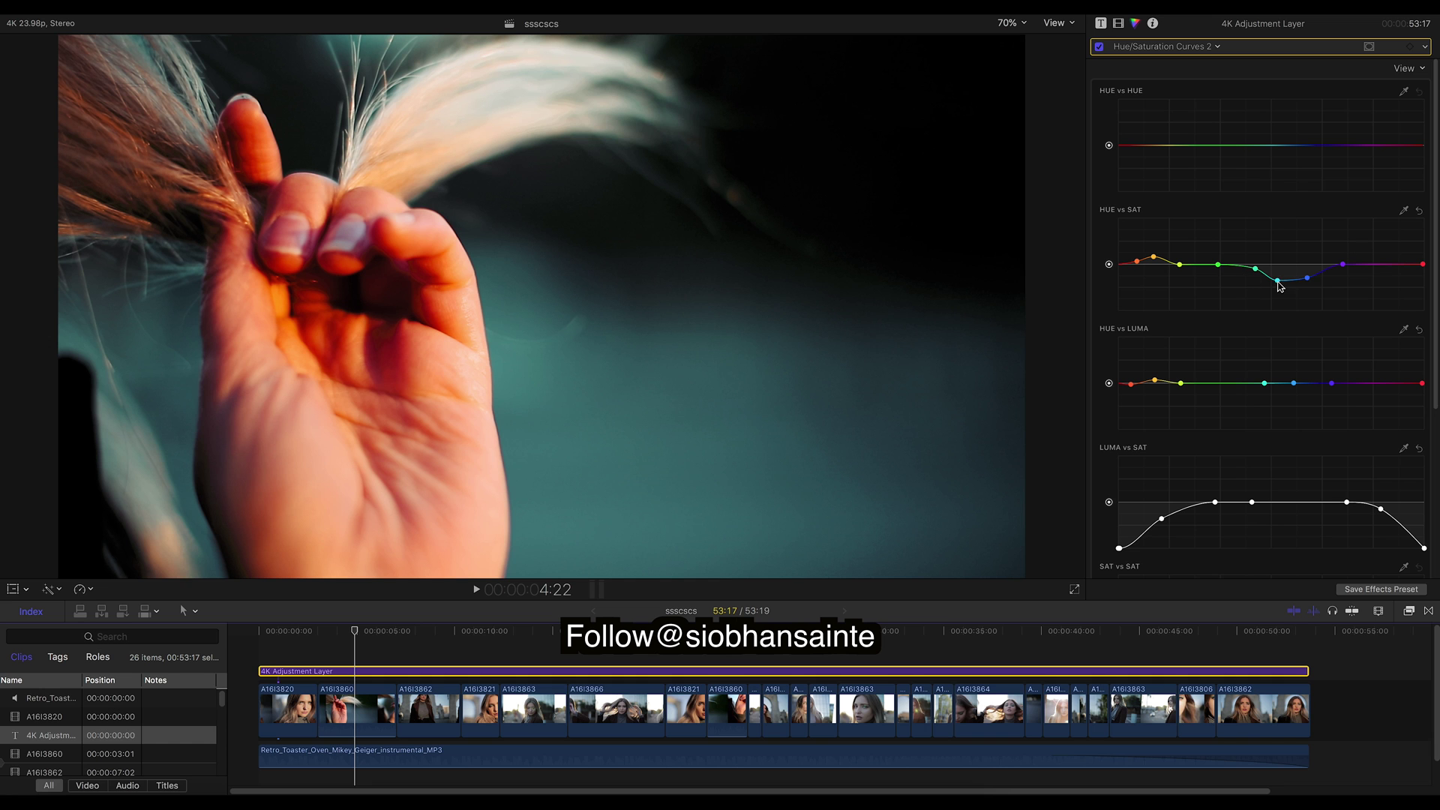
{"action": "left_click", "coordinate": [1278, 282]}
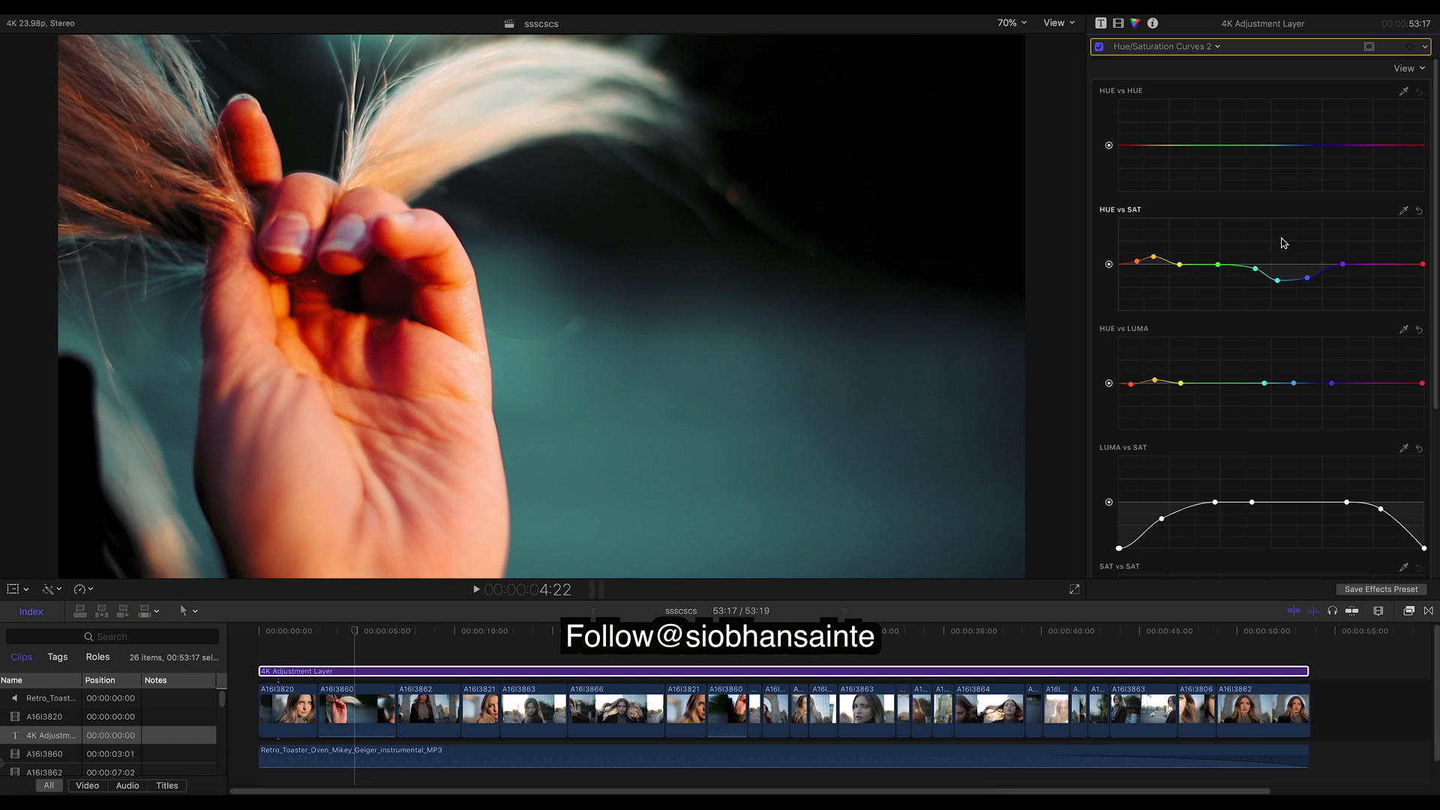
{"action": "scroll", "coordinate": [1282, 255], "scroll_direction": "down", "scroll_amount": 5}
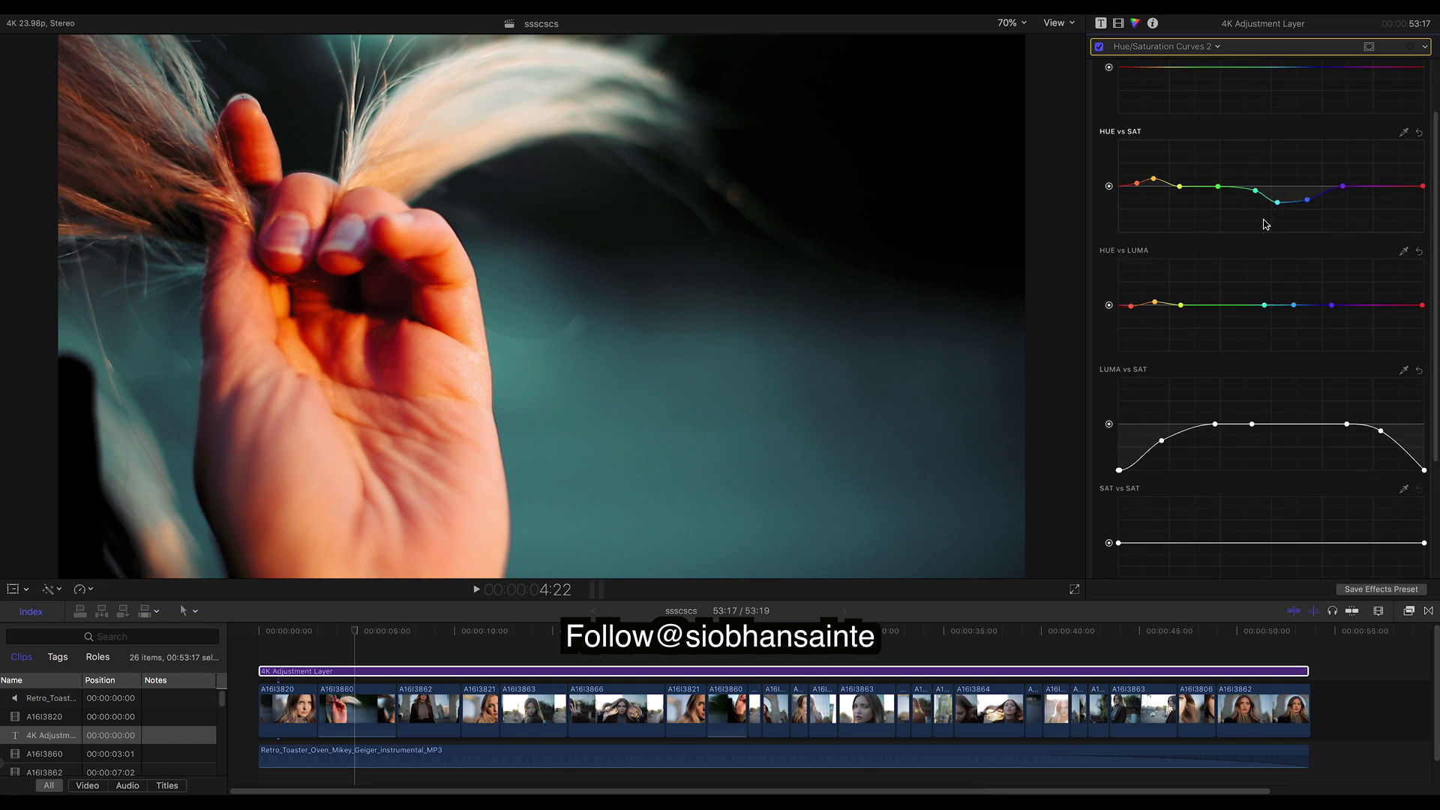
{"action": "scroll", "coordinate": [1170, 247], "scroll_direction": "down", "scroll_amount": 2}
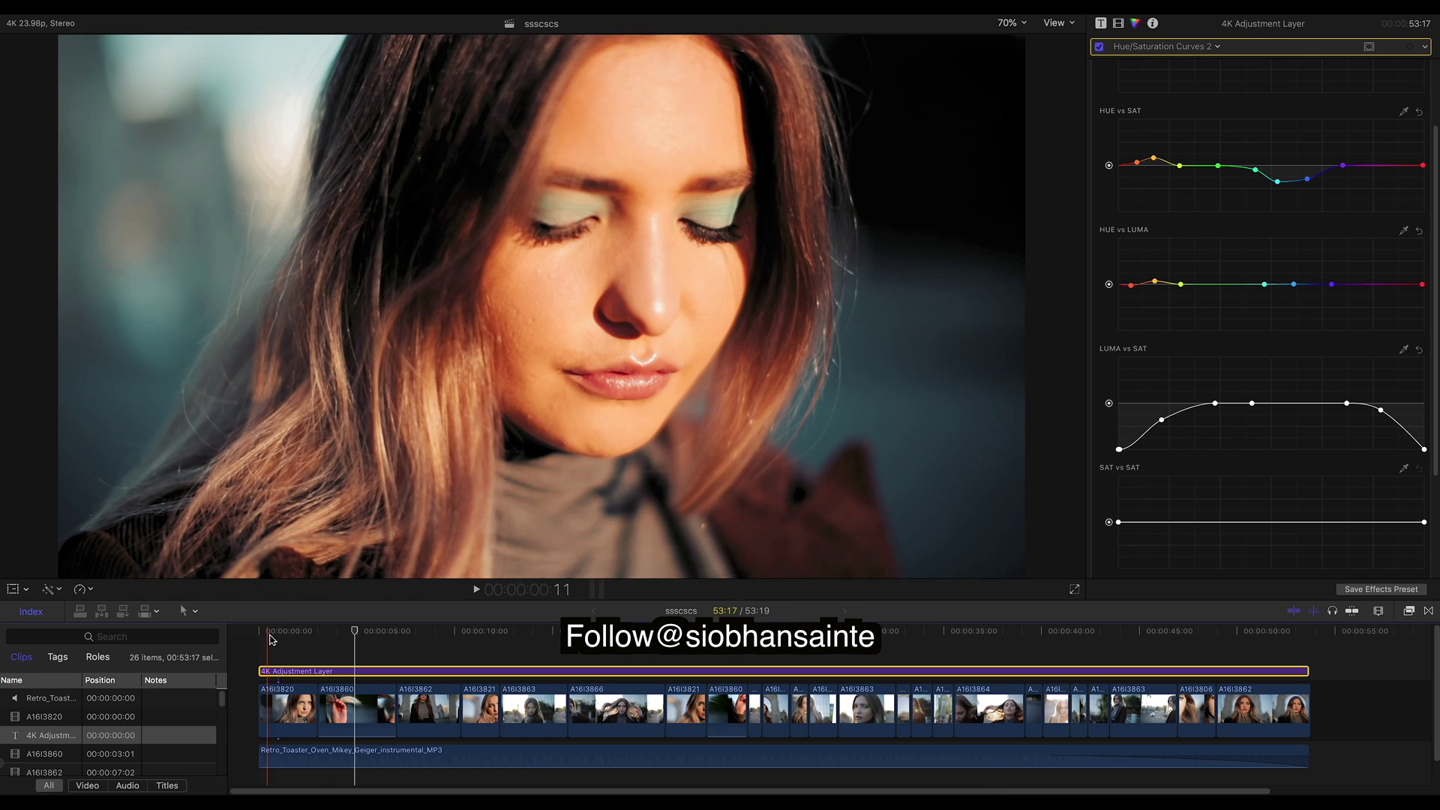
{"action": "left_click", "coordinate": [289, 632]}
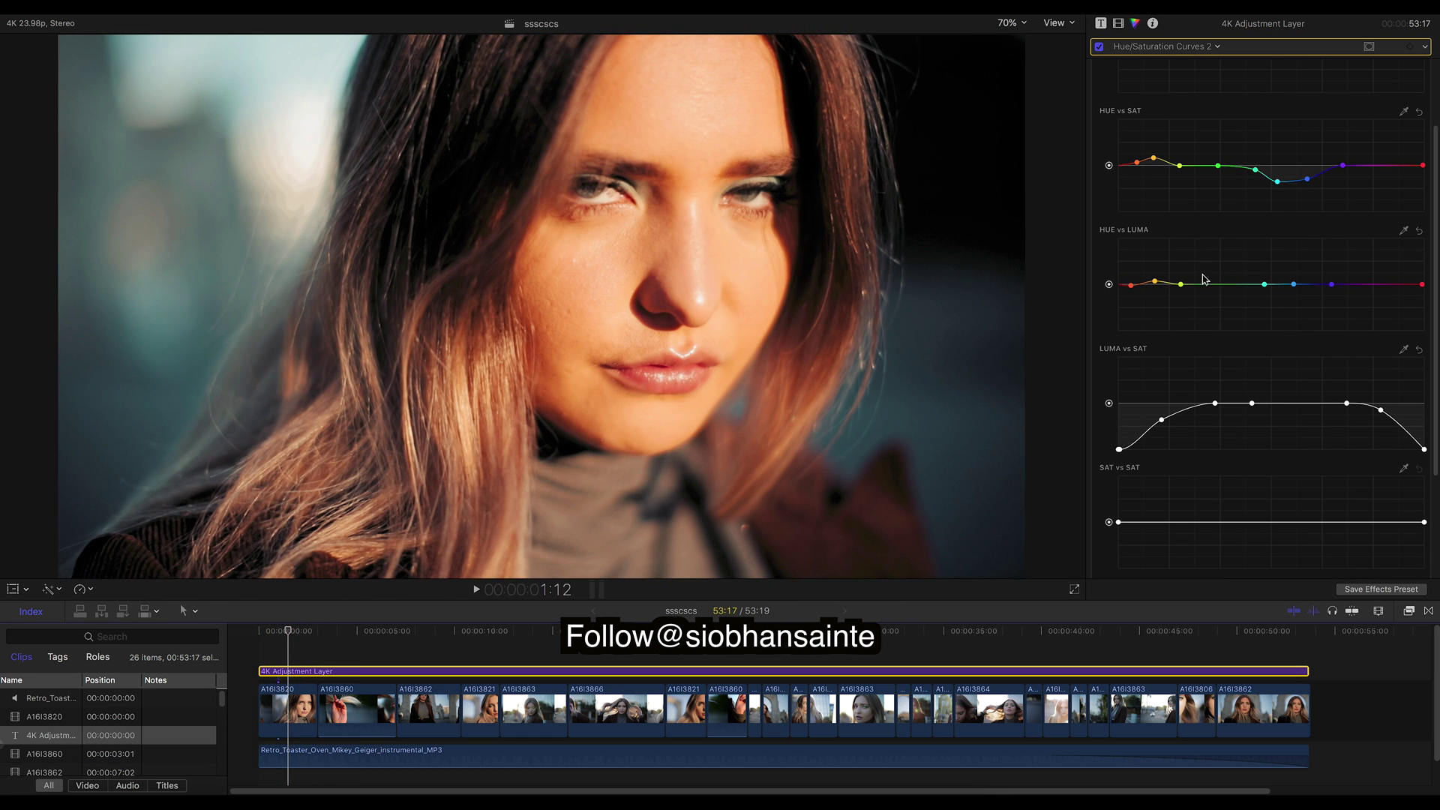
{"action": "left_click_drag", "start_coordinate": [1153, 283], "coordinate": [1155, 279]}
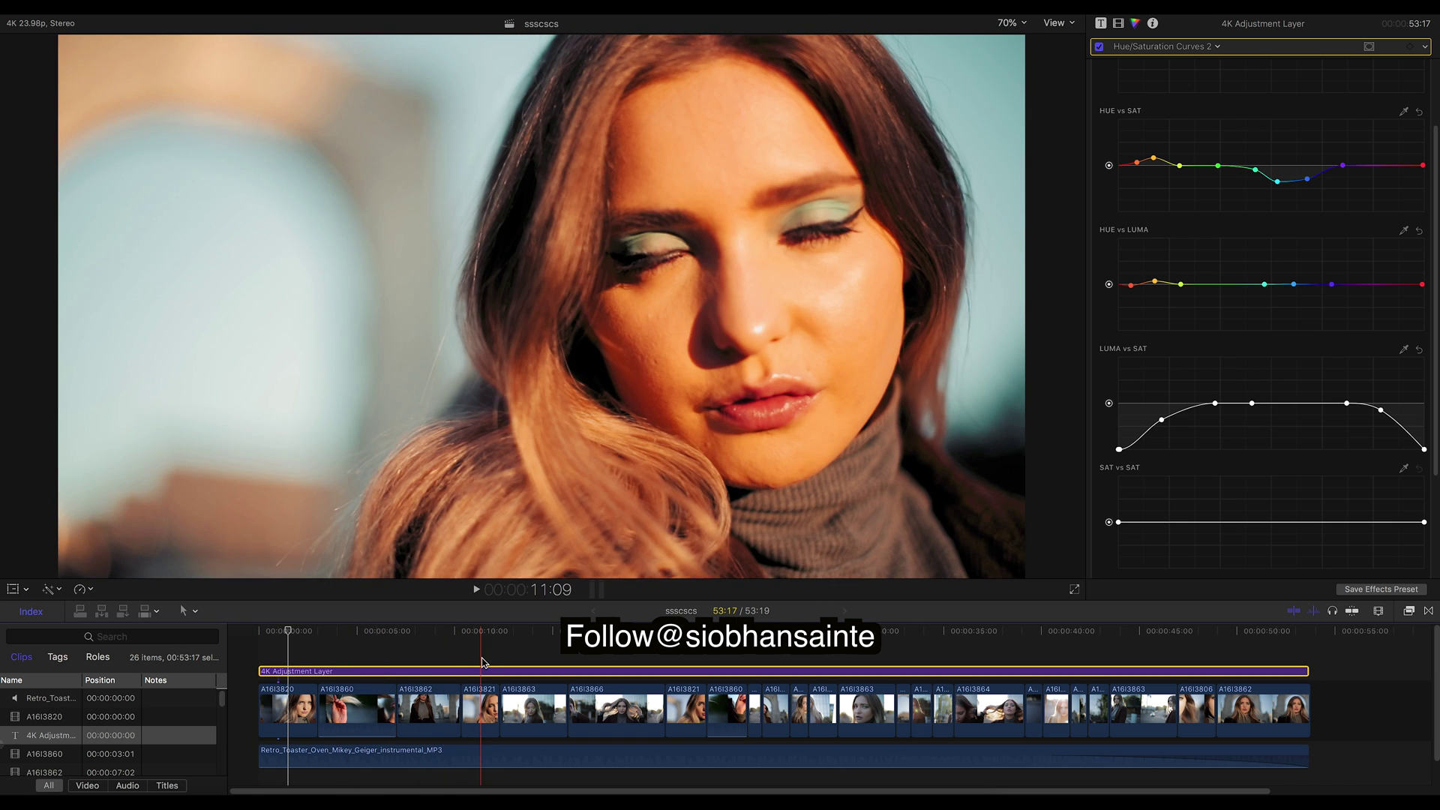
{"action": "left_click", "coordinate": [493, 655]}
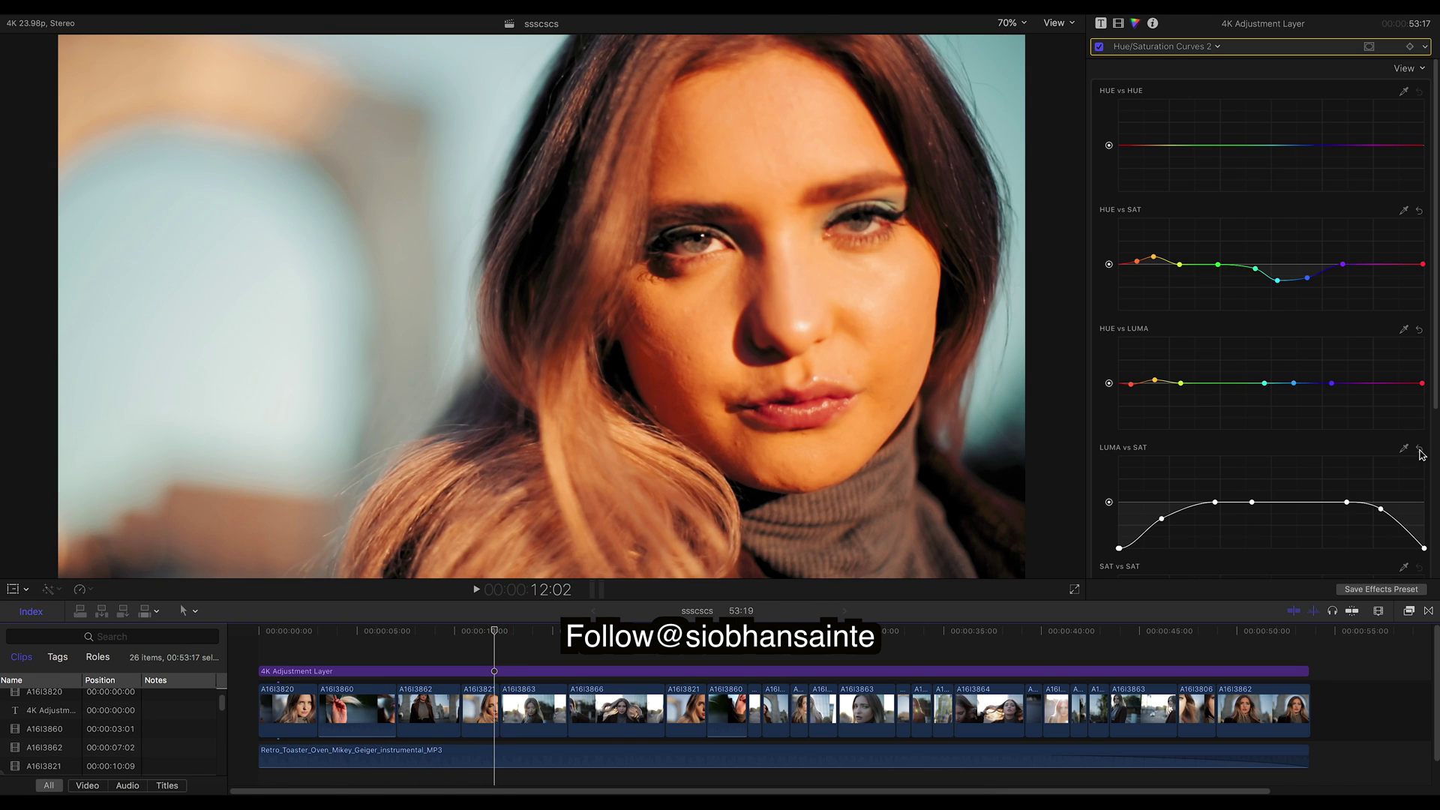
{"action": "left_click", "coordinate": [1419, 449]}
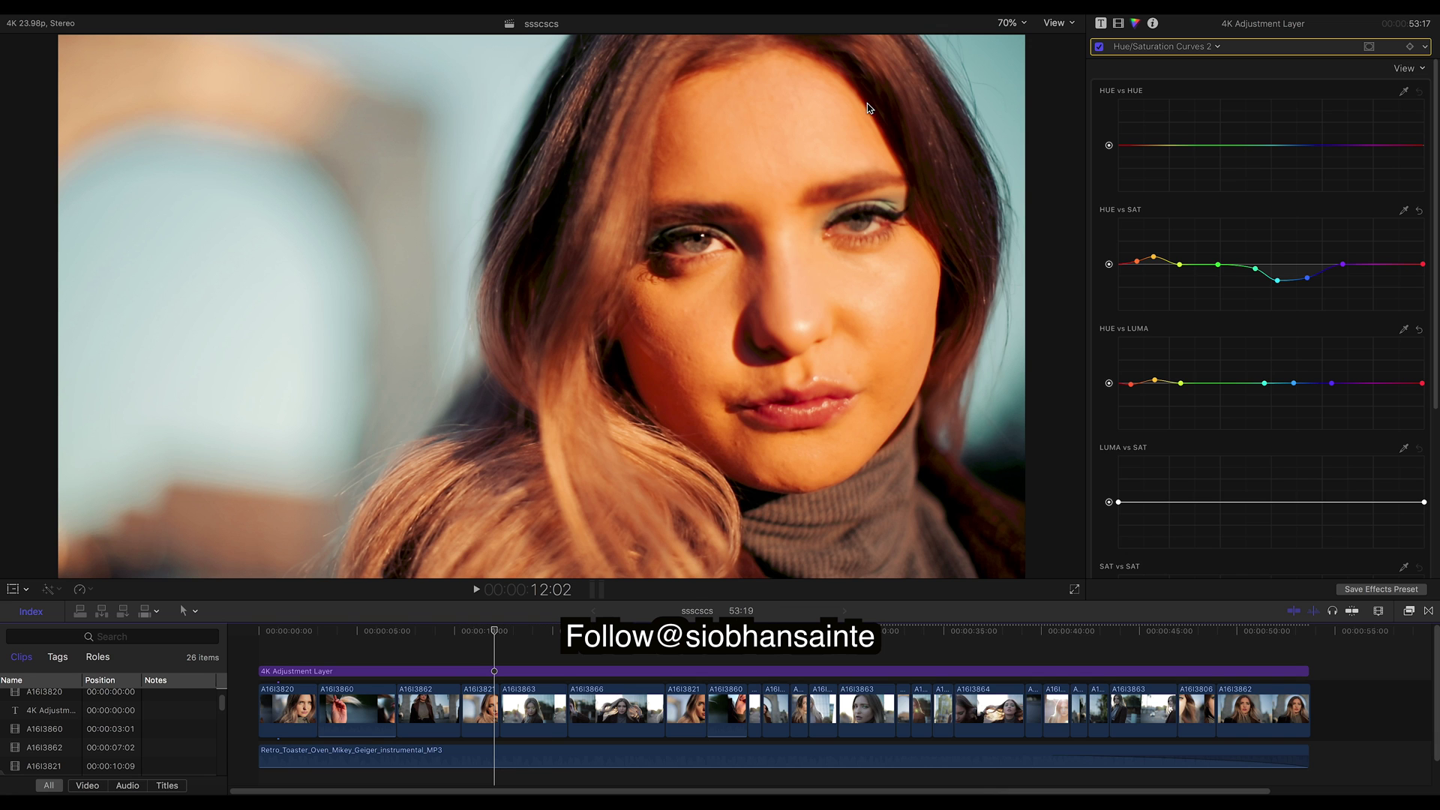
{"action": "key", "text": "ctrl+z"}
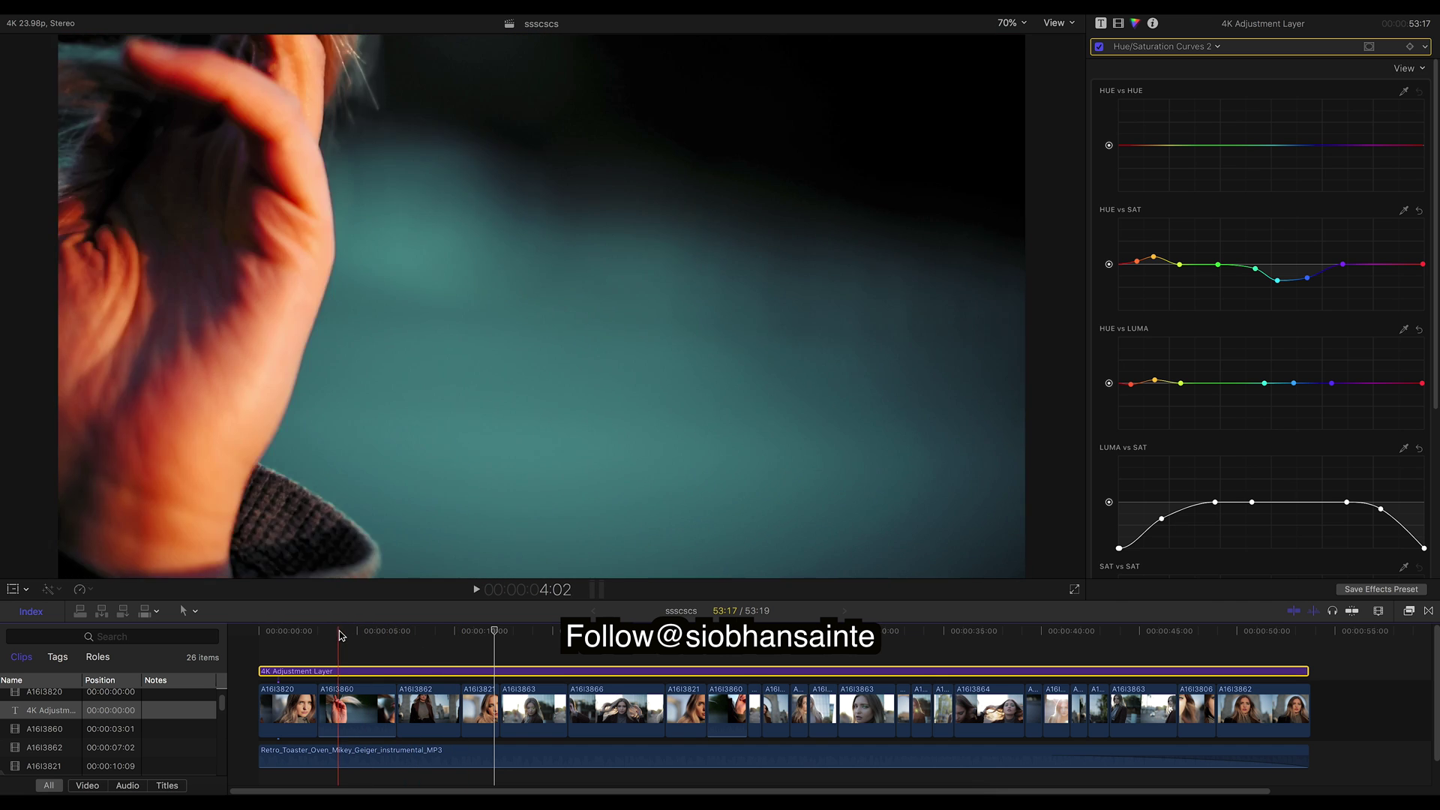
{"action": "left_click", "coordinate": [341, 635]}
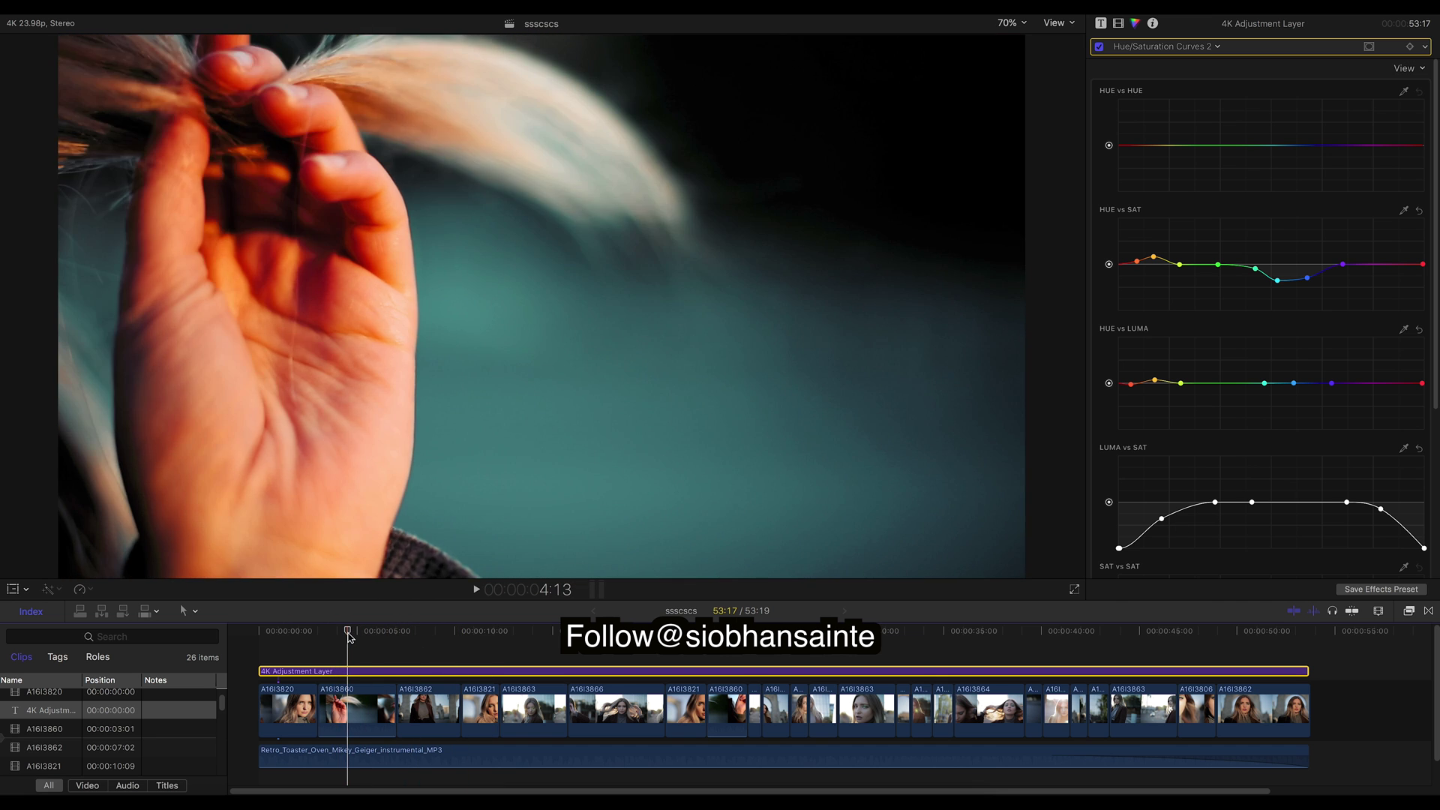
{"action": "left_click", "coordinate": [1418, 449]}
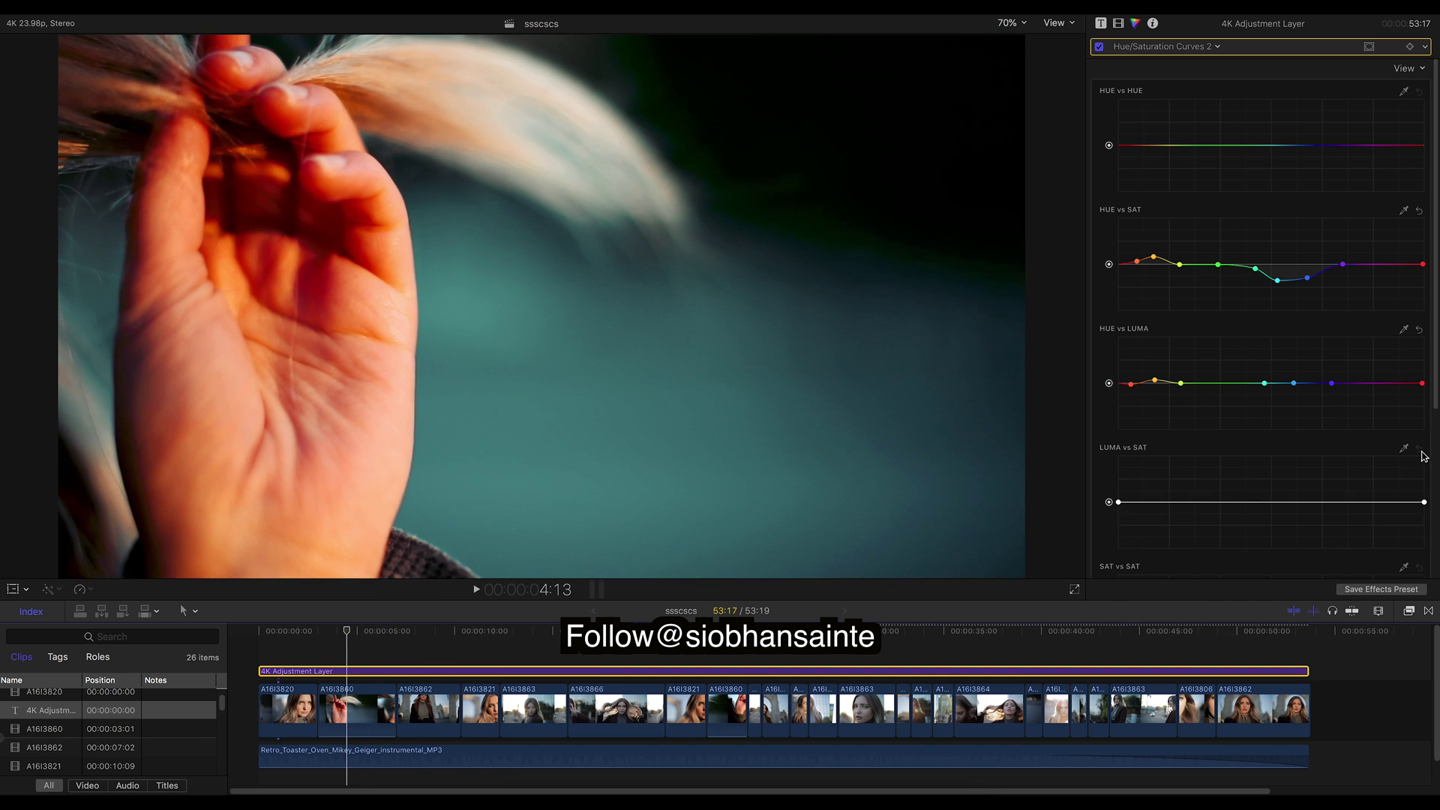
{"action": "key", "text": "ctrl+z"}
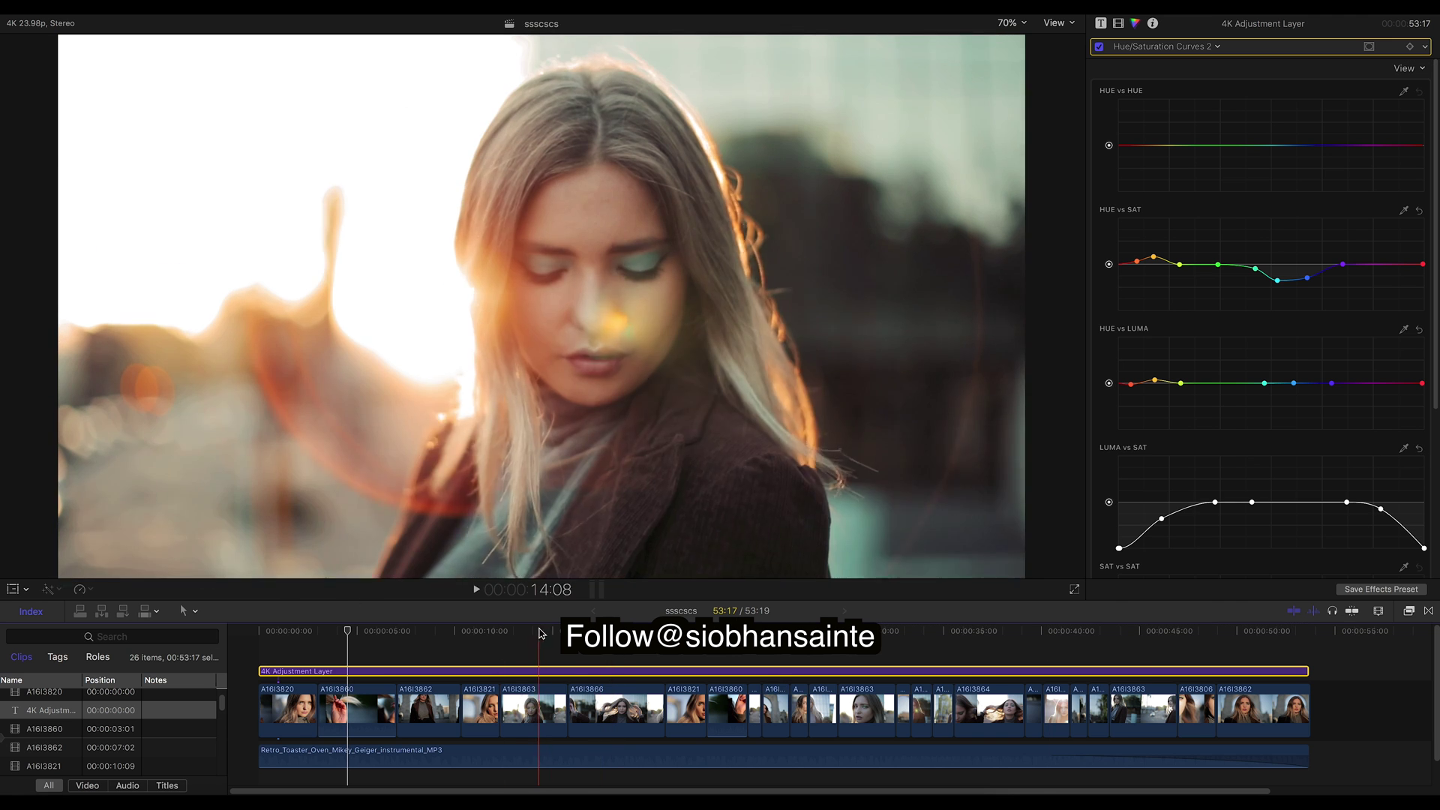
{"action": "left_click", "coordinate": [524, 632]}
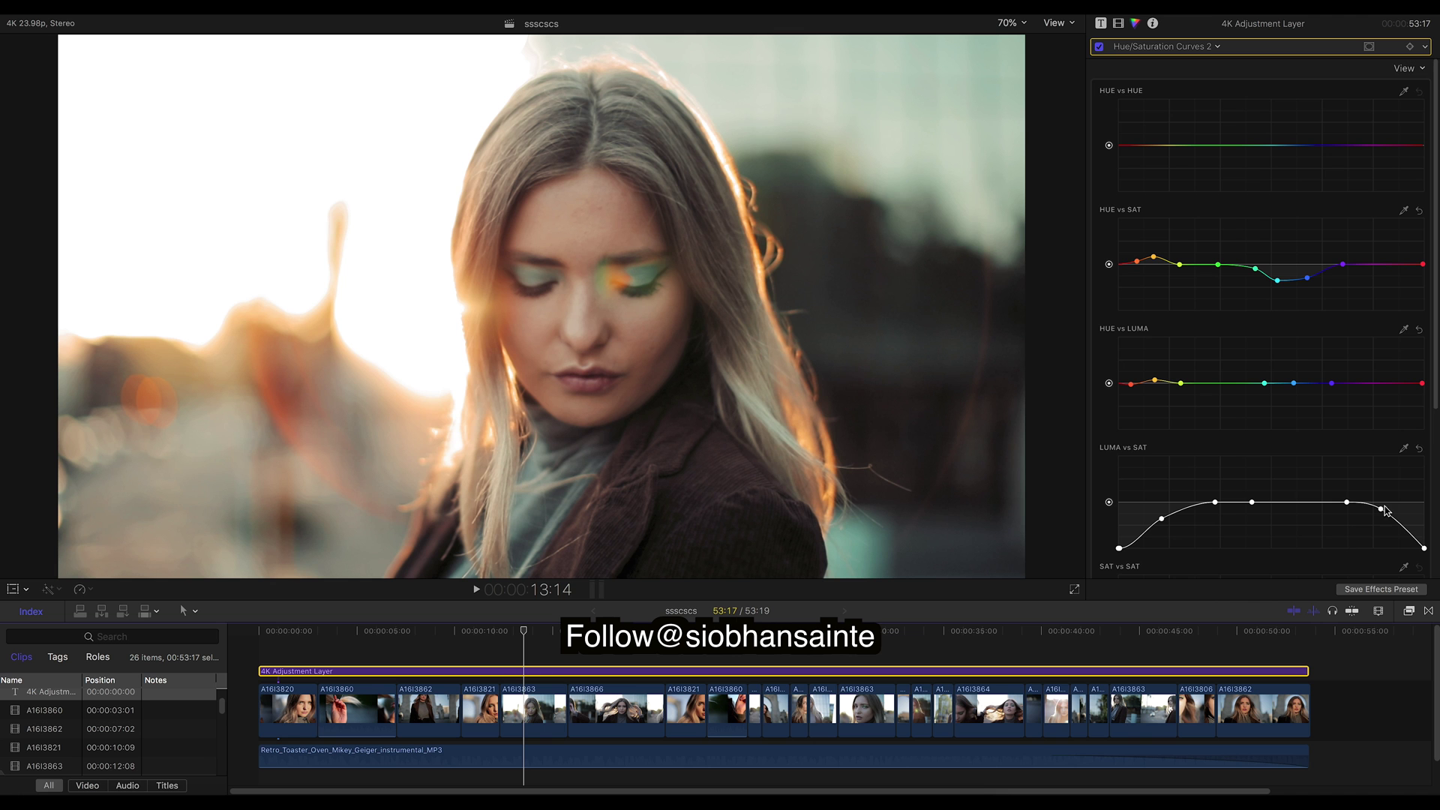
{"action": "left_click", "coordinate": [1423, 450]}
{"action": "key", "text": "ctrl+z"}
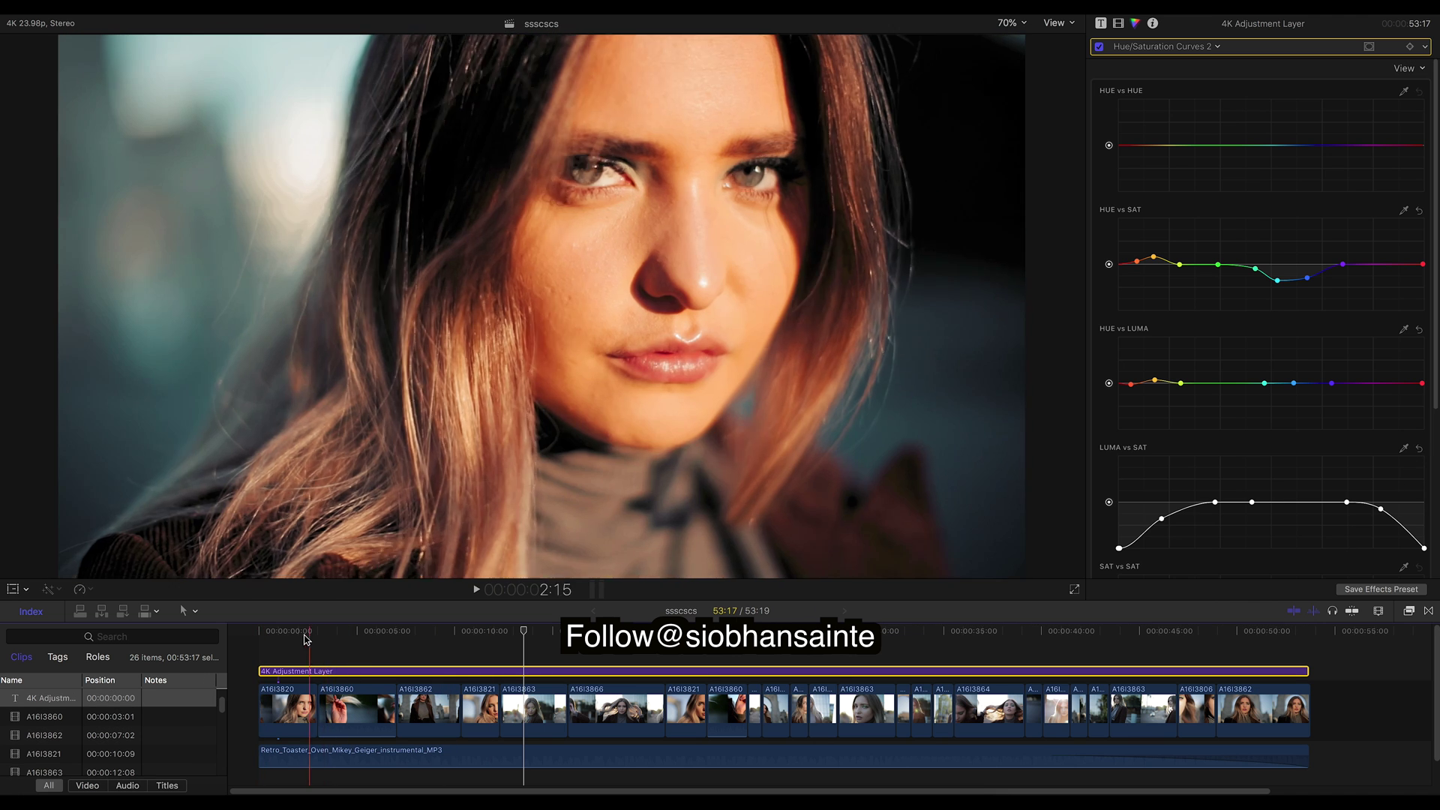
{"action": "left_click", "coordinate": [292, 633]}
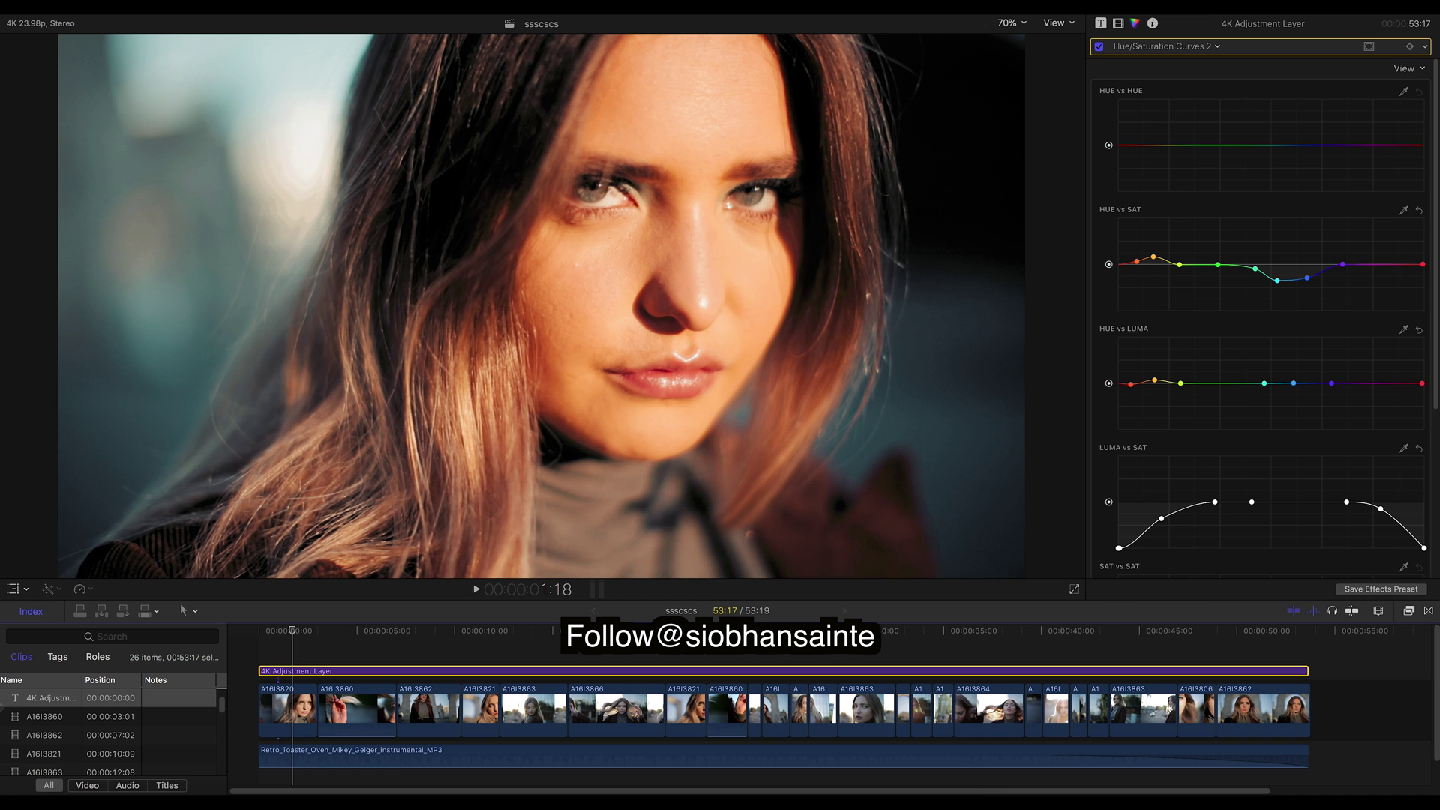
{"action": "left_click", "coordinate": [1117, 33]}
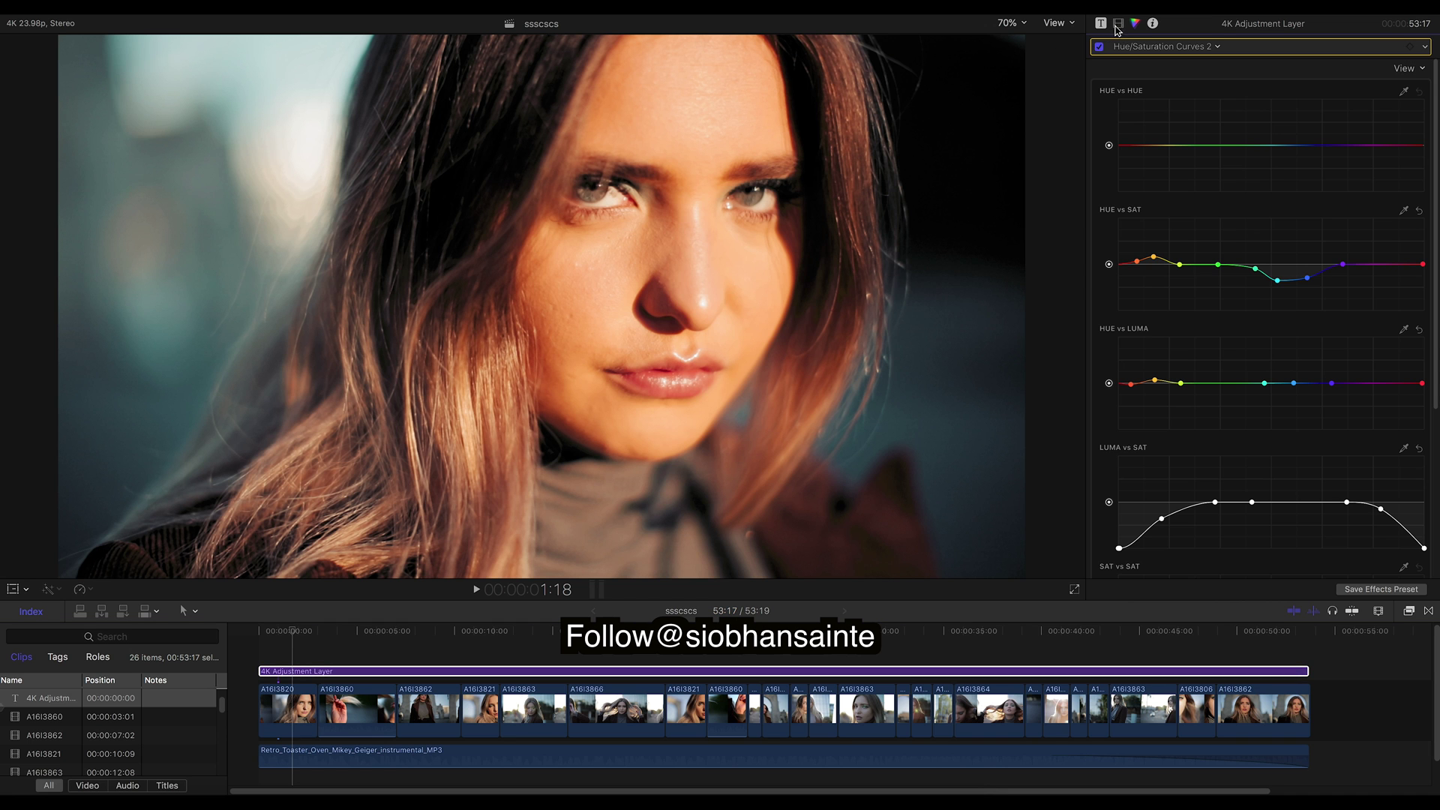
Compare the late portrait close-up with the O&T Orange LUT off and on, then select clip A16I3836.
{"action": "left_click", "coordinate": [1116, 26]}
{"action": "left_click", "coordinate": [1099, 67]}
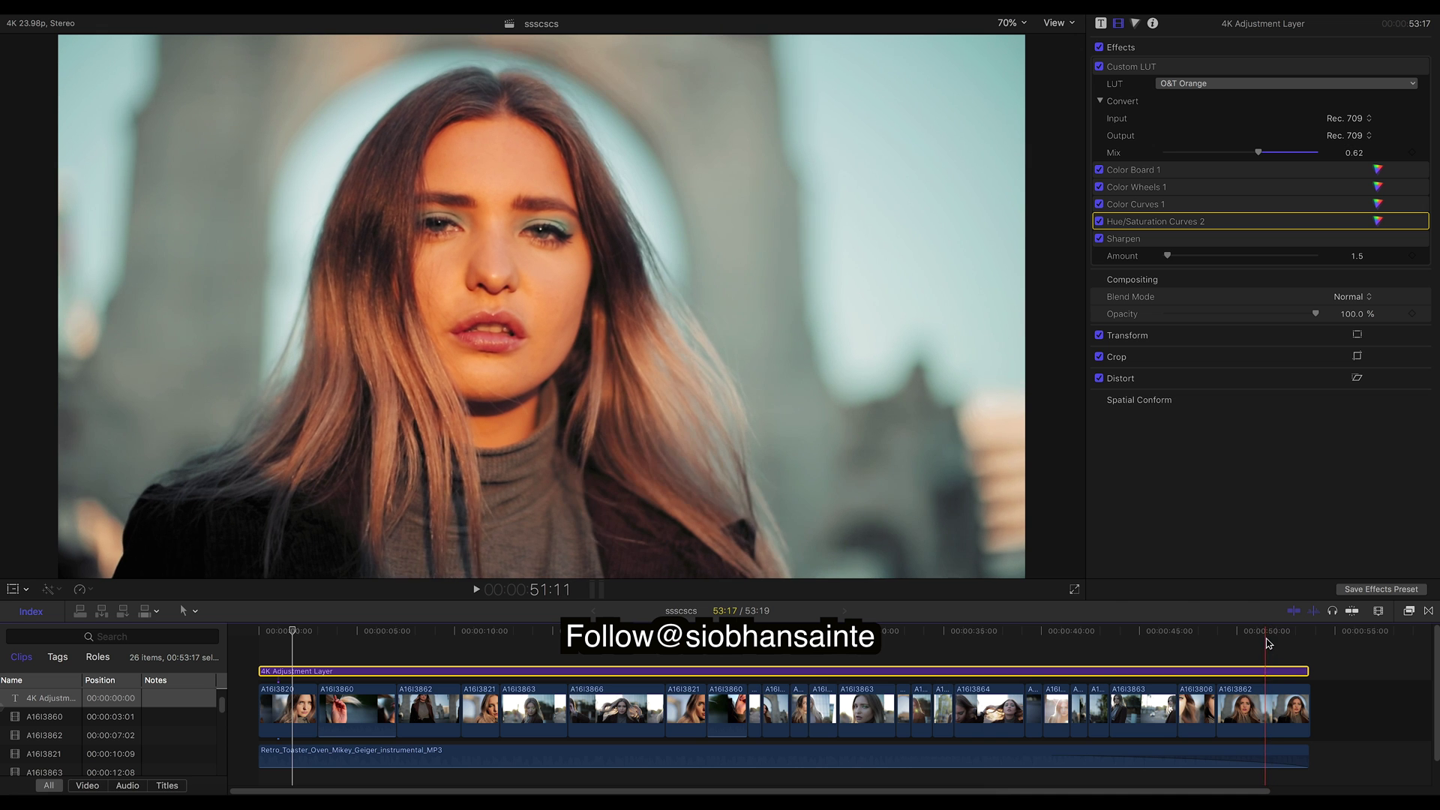
{"action": "left_click", "coordinate": [1266, 642]}
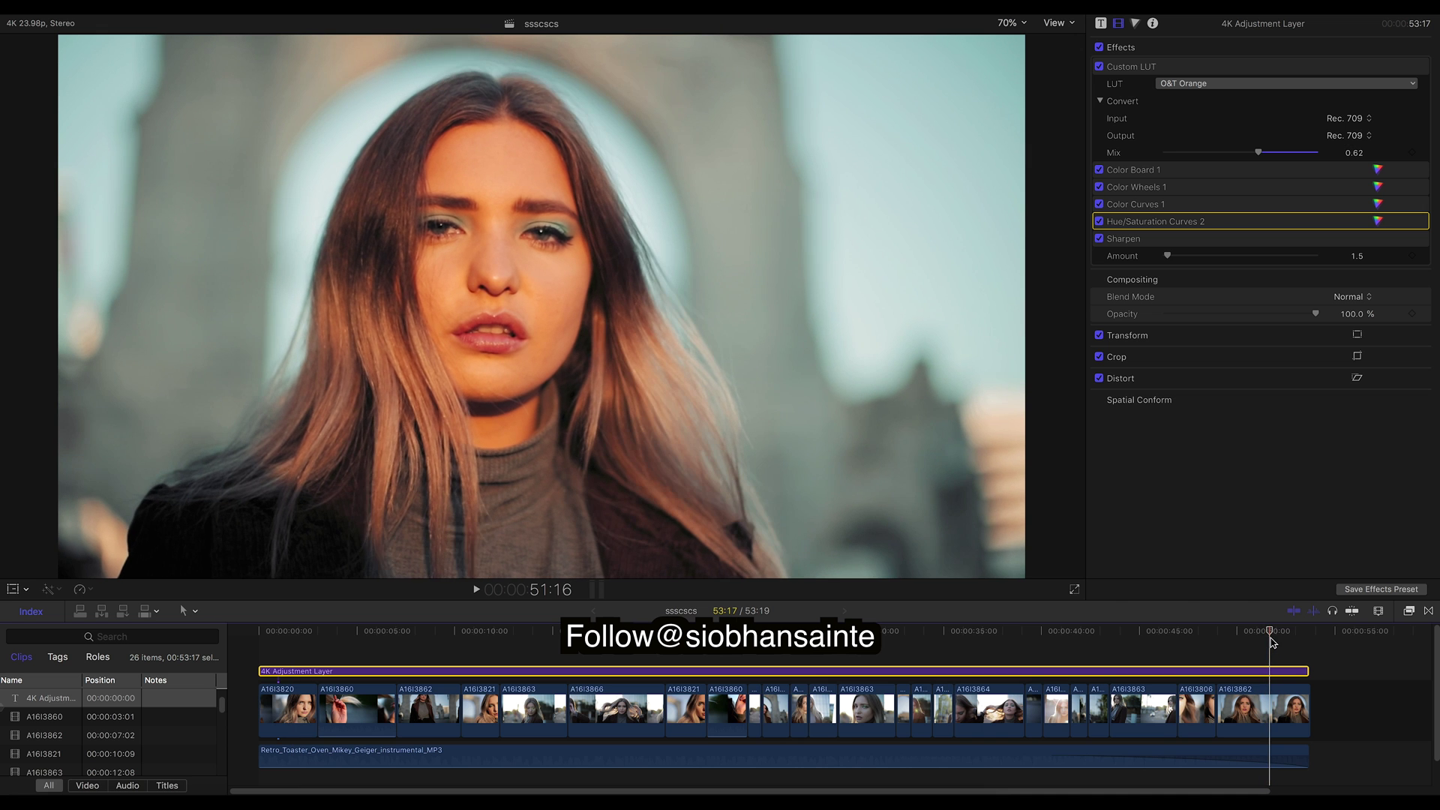
{"action": "left_click", "coordinate": [1099, 67]}
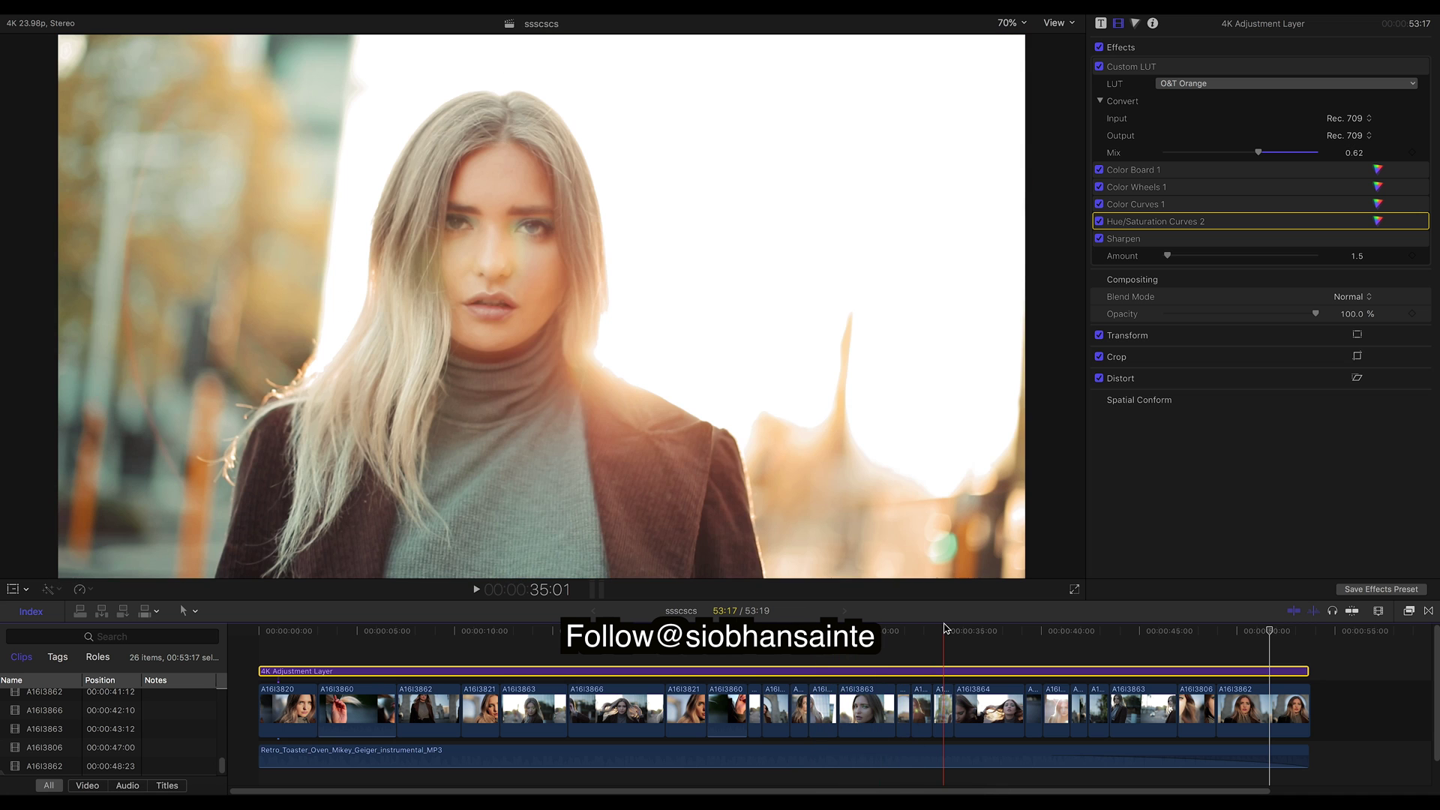
{"action": "left_click", "coordinate": [943, 709]}
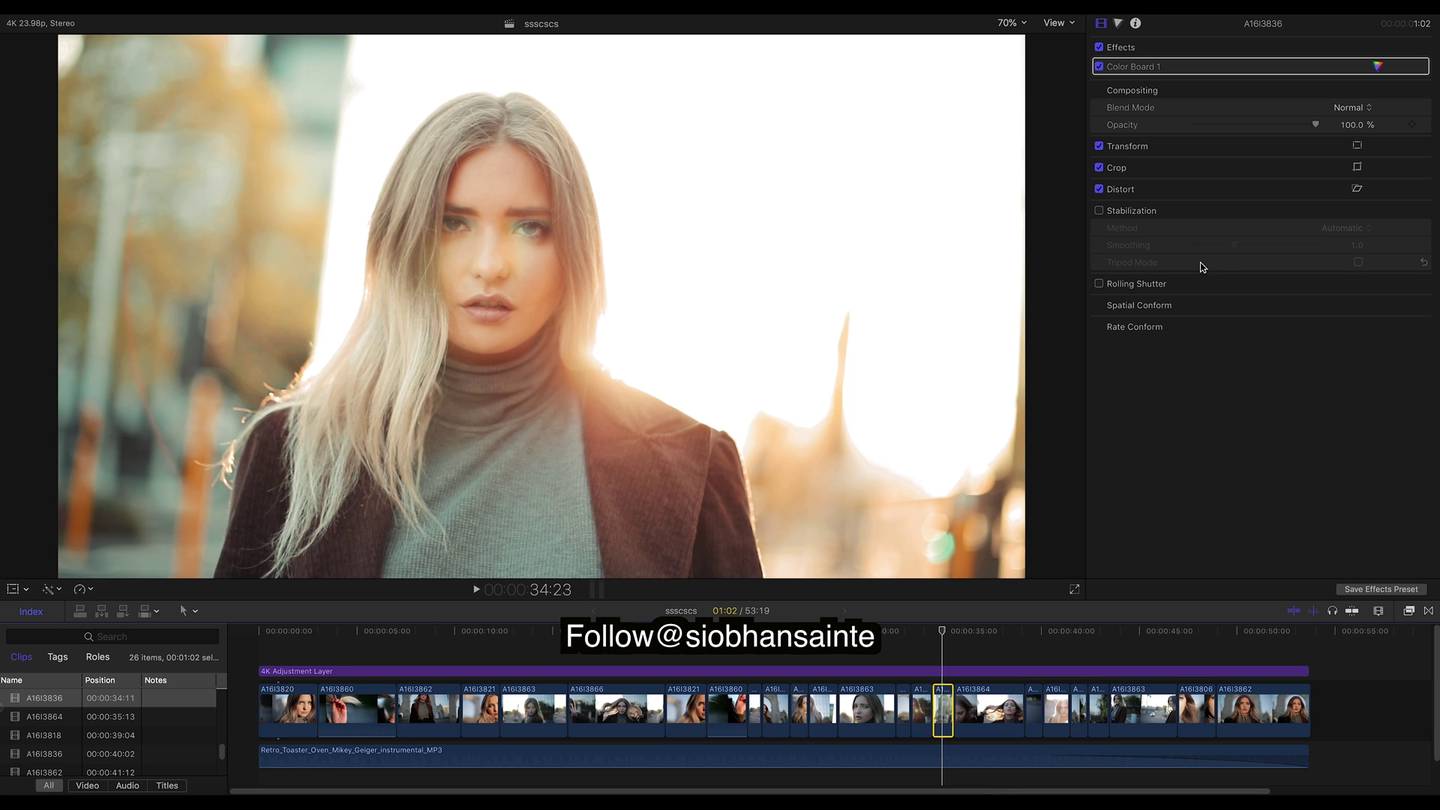
Flick clip A16I3836's warm Color Board 1 off and on, leaving it enabled, and open its controls.
{"action": "mouse_move", "coordinate": [1135, 66]}
{"action": "left_click", "coordinate": [1099, 66]}
{"action": "left_click", "coordinate": [1100, 66]}
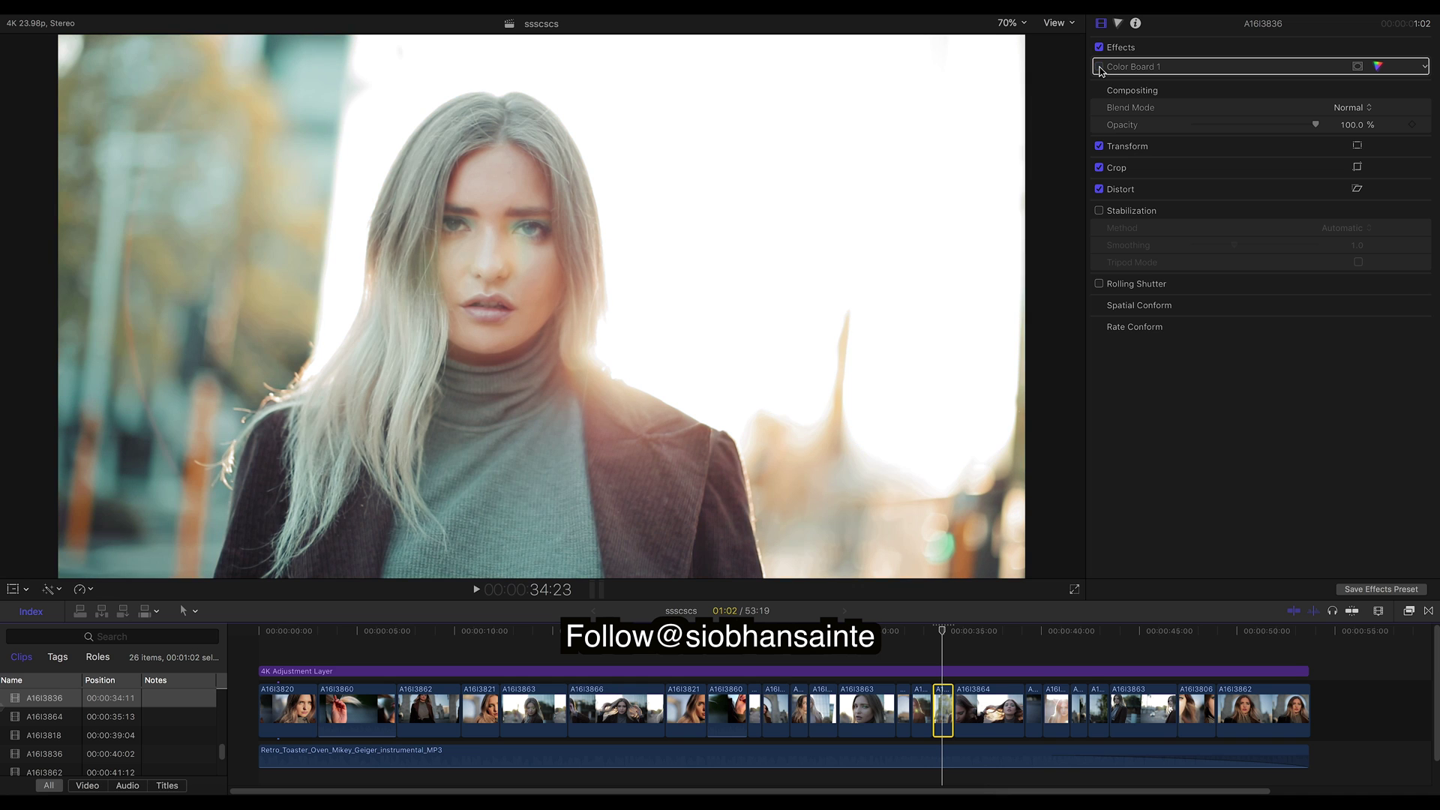
{"action": "left_click", "coordinate": [1099, 68]}
{"action": "left_click", "coordinate": [1100, 68]}
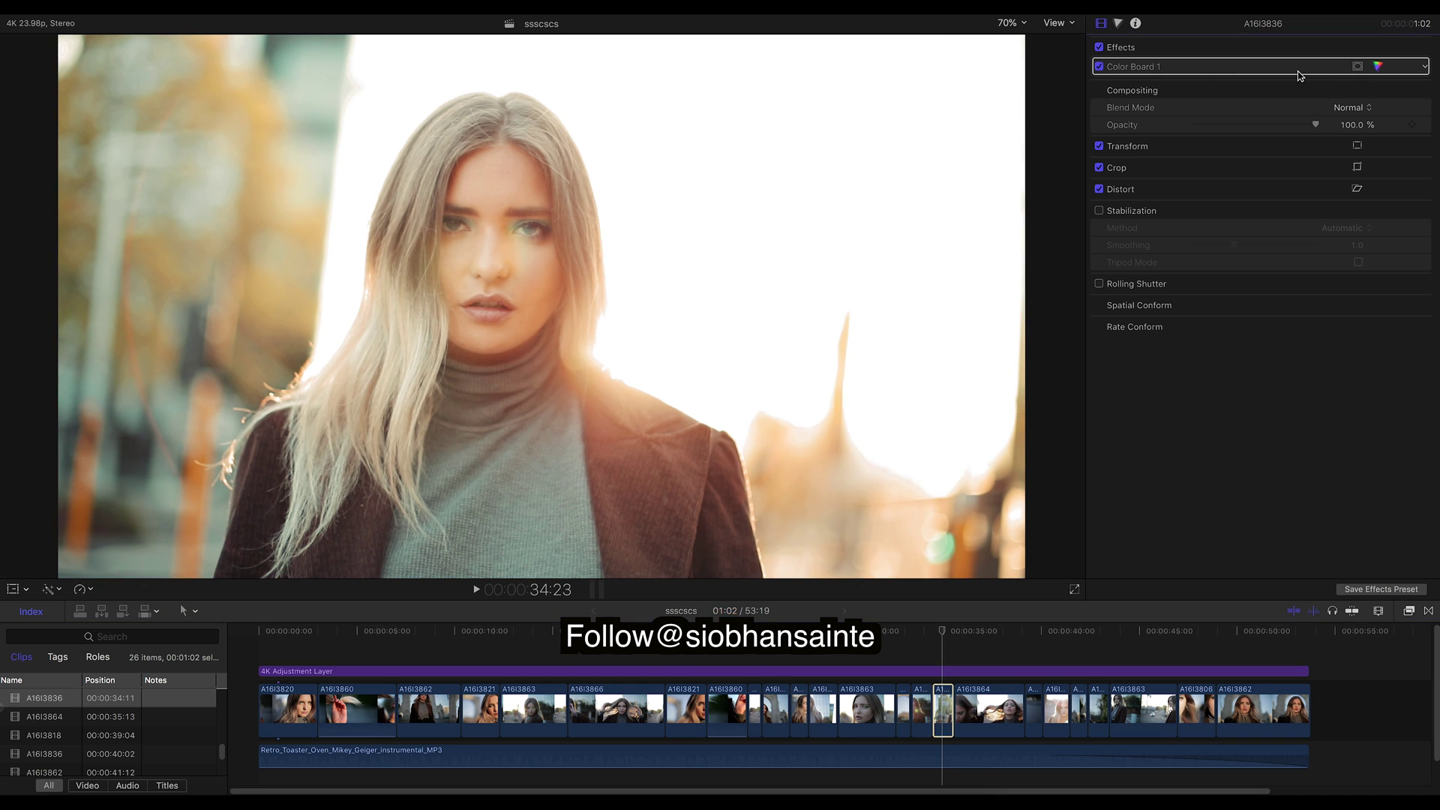
{"action": "left_click", "coordinate": [1378, 66]}
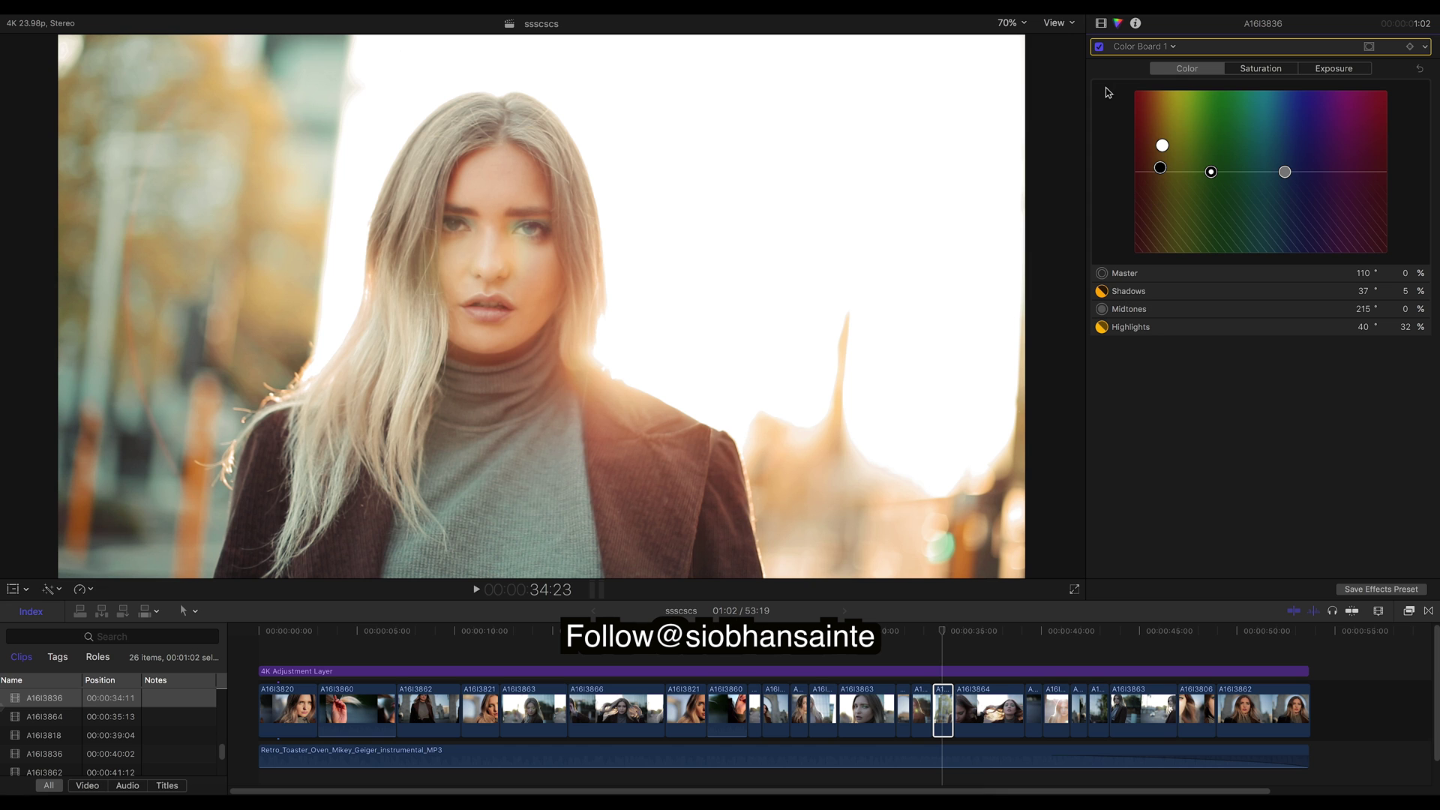
Compare clip A16I3836 with its warm correction off and on, leaving it enabled.
{"action": "key", "text": "r"}
{"action": "left_click", "coordinate": [1099, 48]}
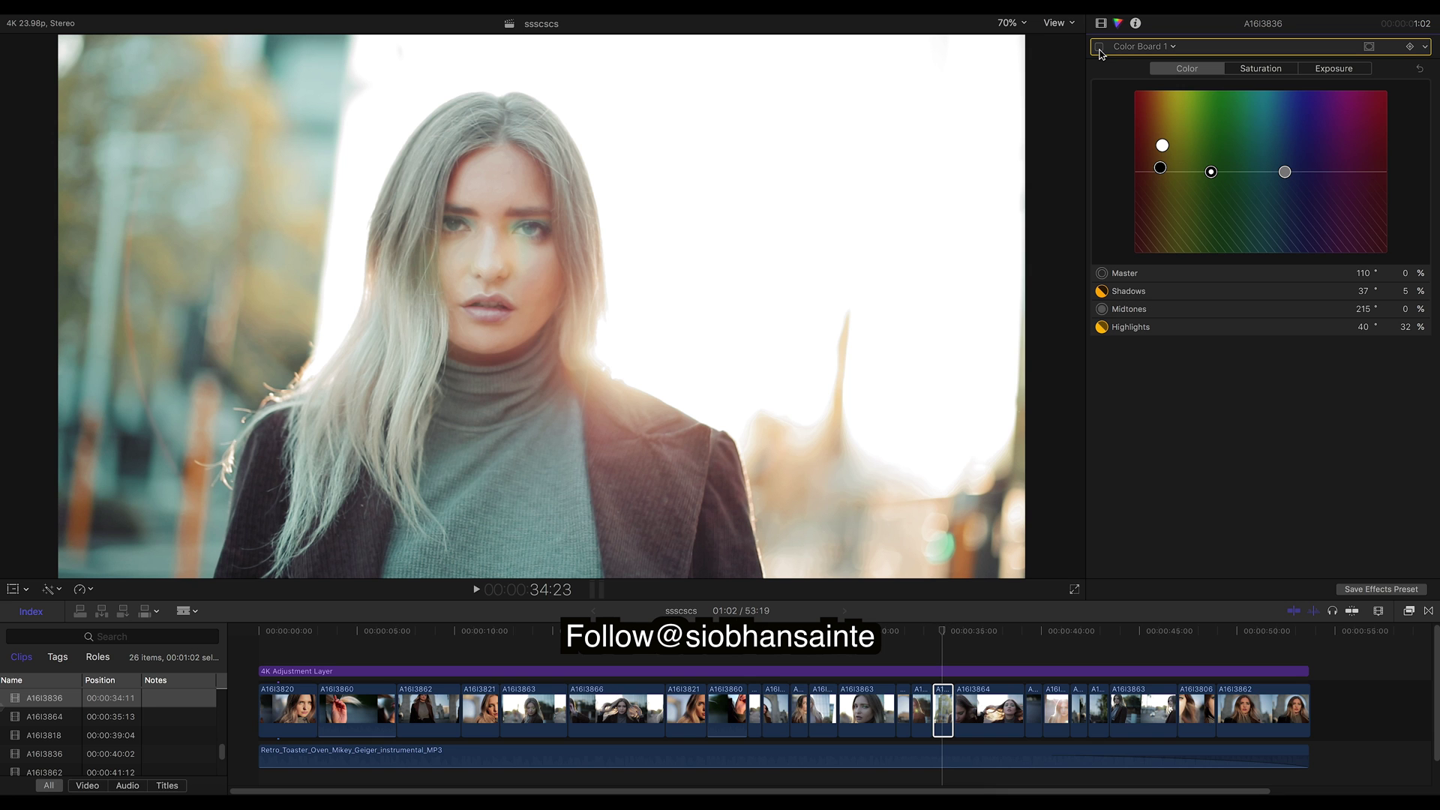
{"action": "left_click", "coordinate": [1099, 47]}
{"action": "left_click", "coordinate": [1099, 47]}
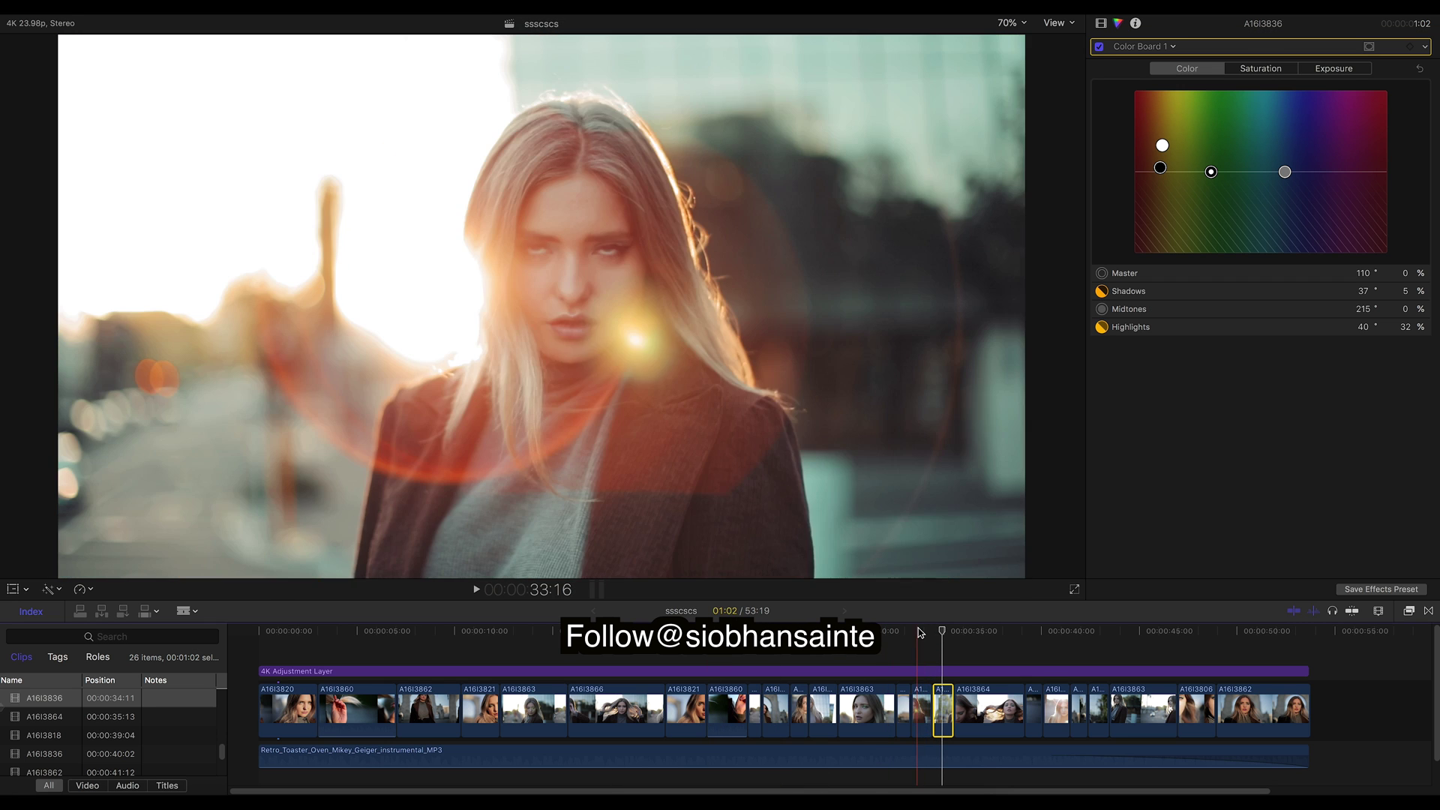
Select lens-flare clip A16I3863, check its corrections list, and compare its warm correction off and on.
{"action": "left_click", "coordinate": [917, 629]}
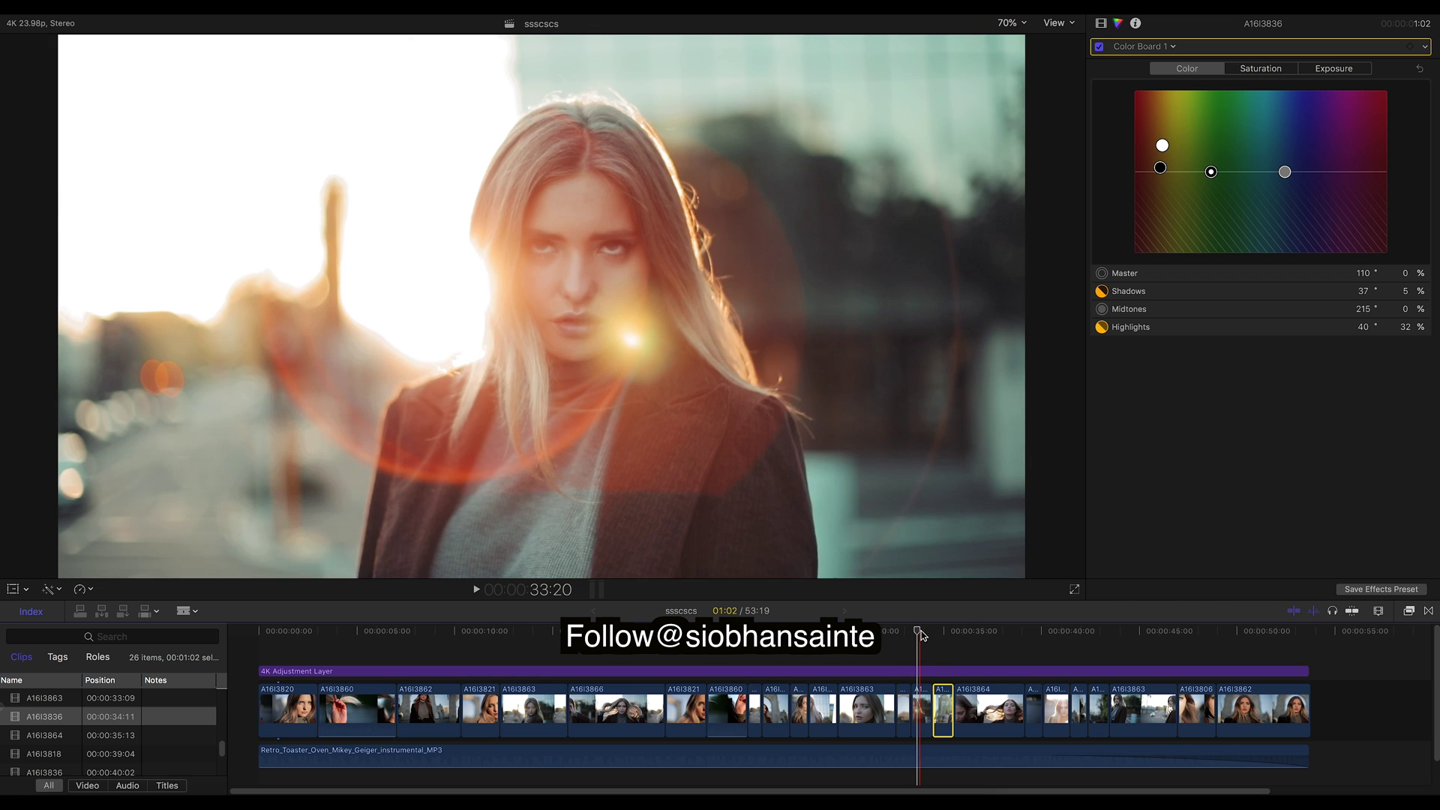
{"action": "left_click", "coordinate": [932, 633]}
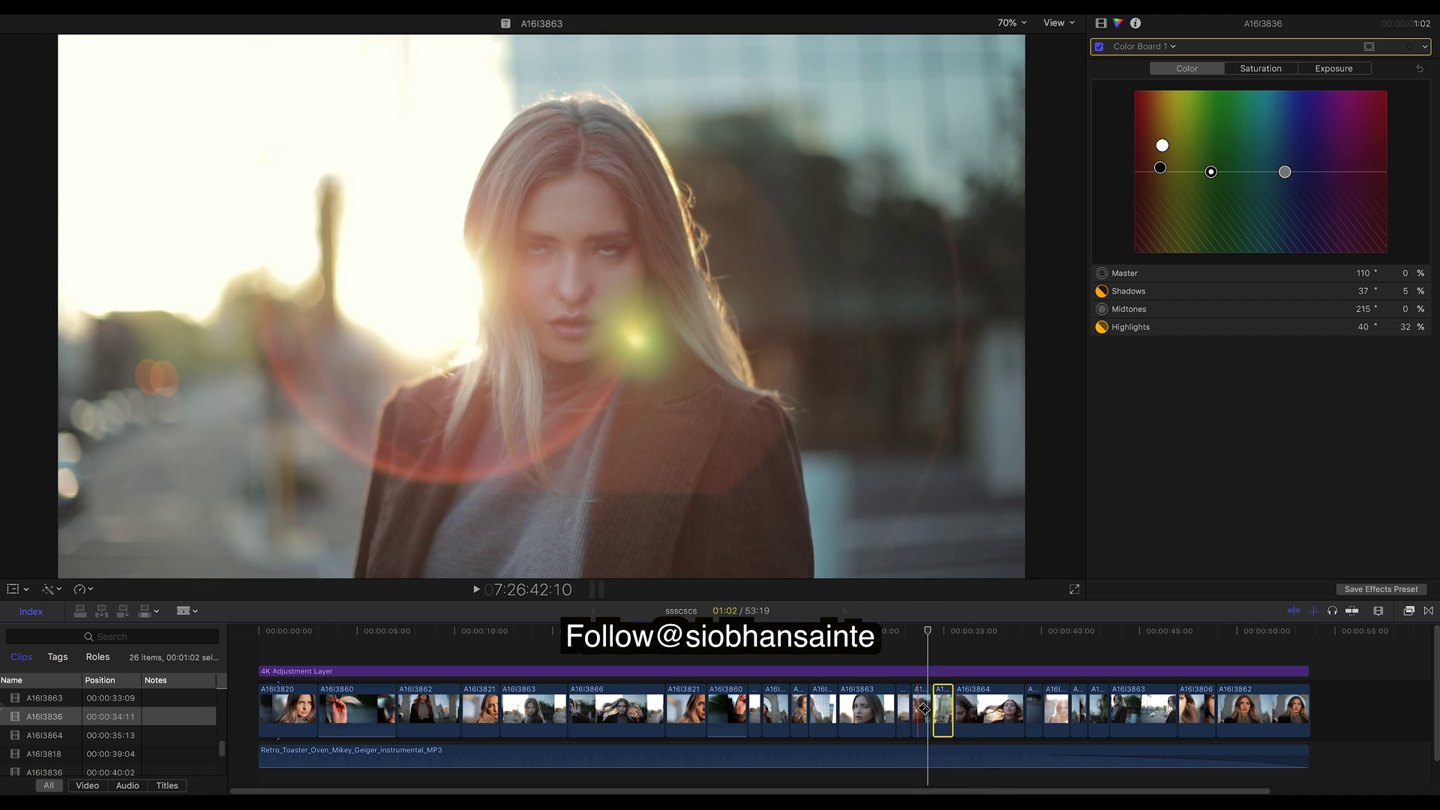
{"action": "left_click", "coordinate": [922, 712]}
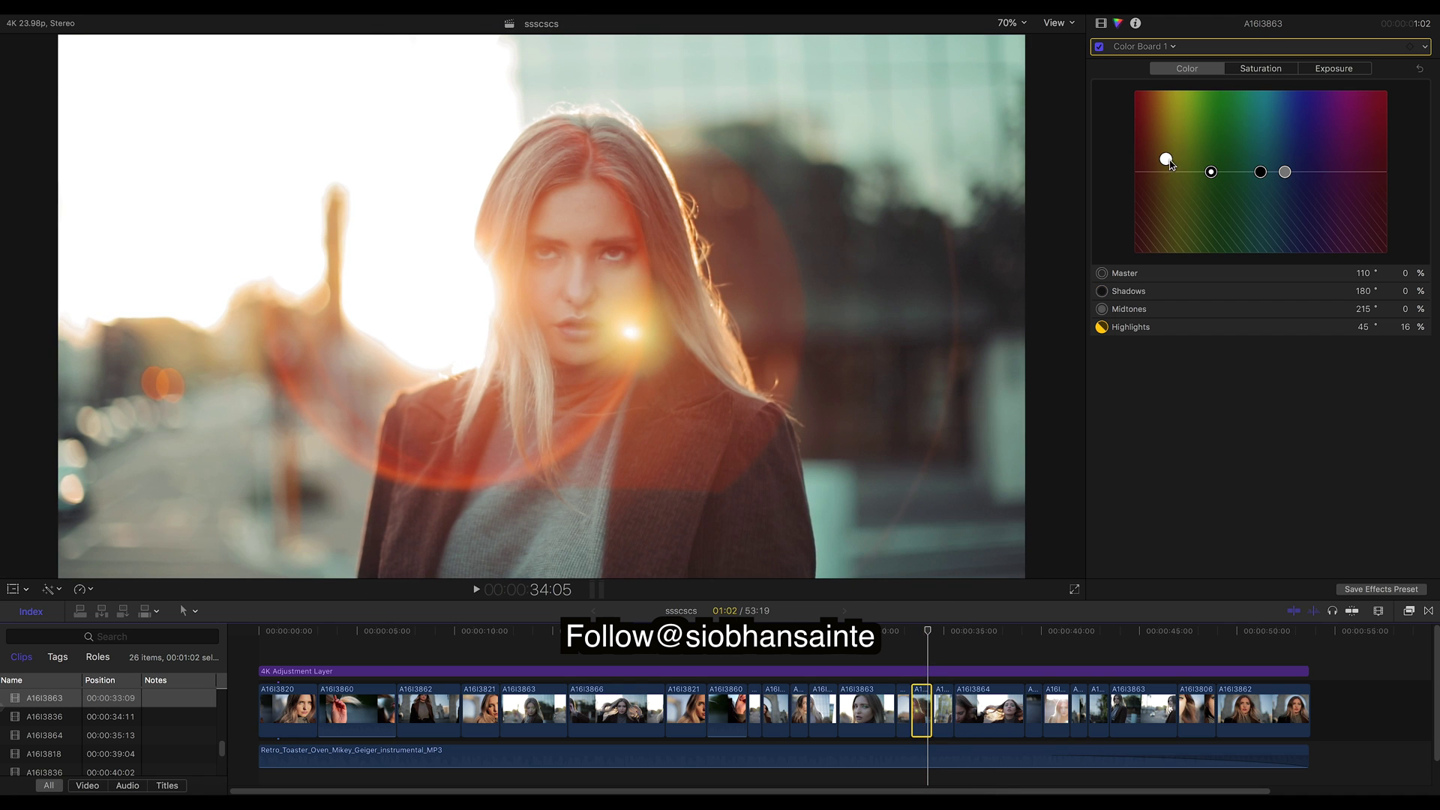
{"action": "left_click", "coordinate": [1106, 49]}
{"action": "left_click", "coordinate": [1100, 54]}
{"action": "left_click", "coordinate": [1099, 47]}
{"action": "left_click", "coordinate": [1098, 48]}
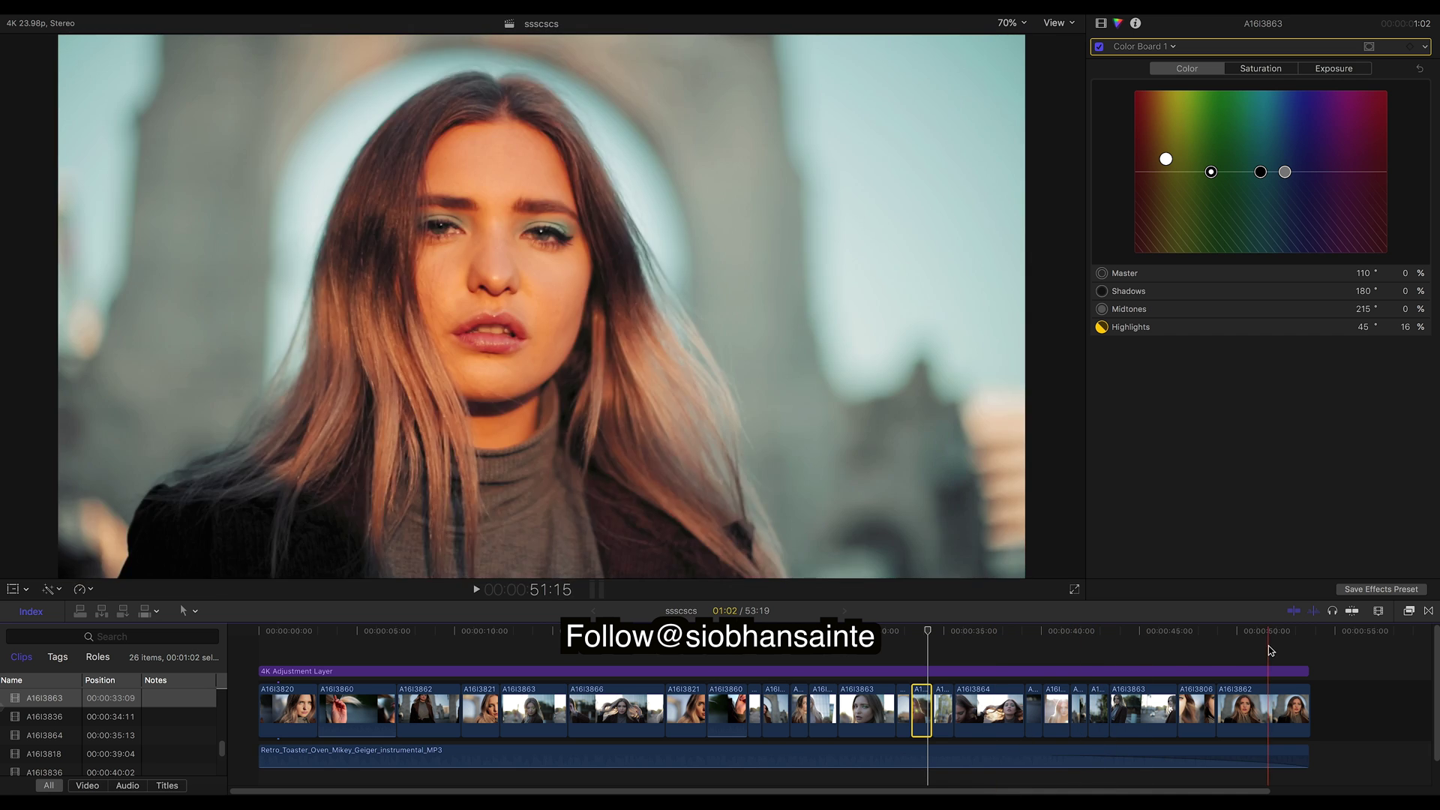
{"action": "left_click", "coordinate": [1208, 670]}
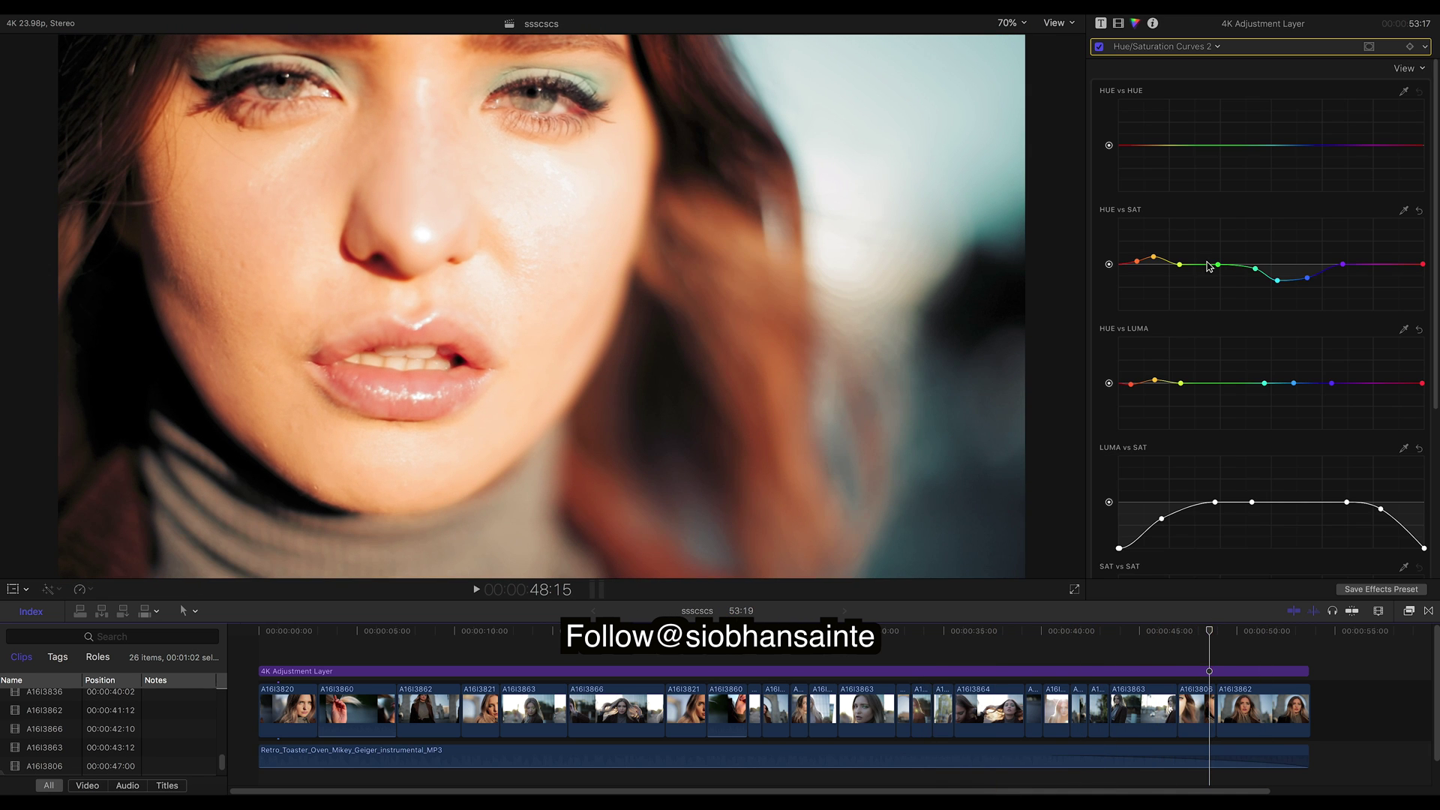
Preview the film's opening shot with the O&T Orange LUT switched off, then re-enable the LUT.
{"action": "left_click", "coordinate": [1099, 48]}
{"action": "left_click", "coordinate": [1118, 24]}
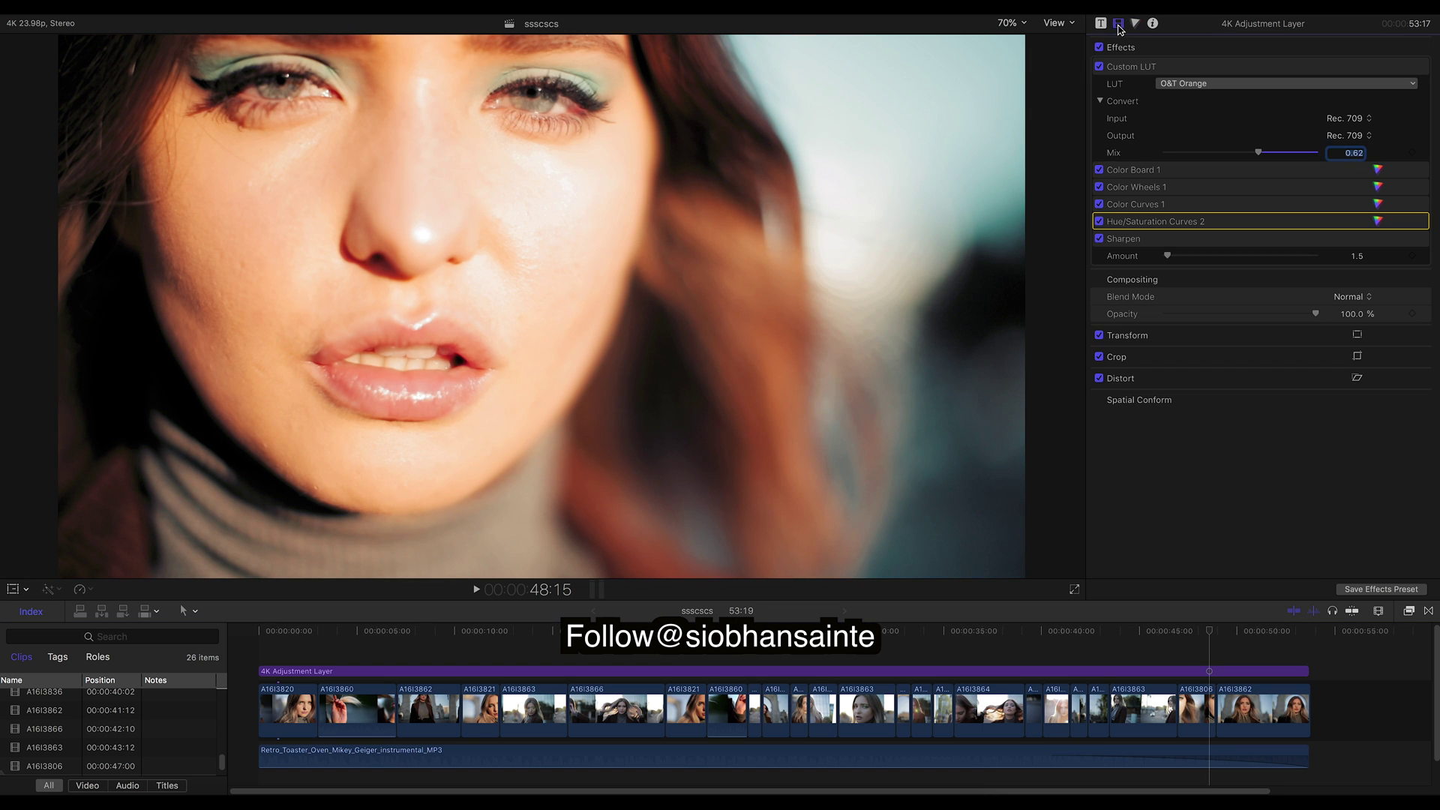
{"action": "left_click", "coordinate": [1100, 68]}
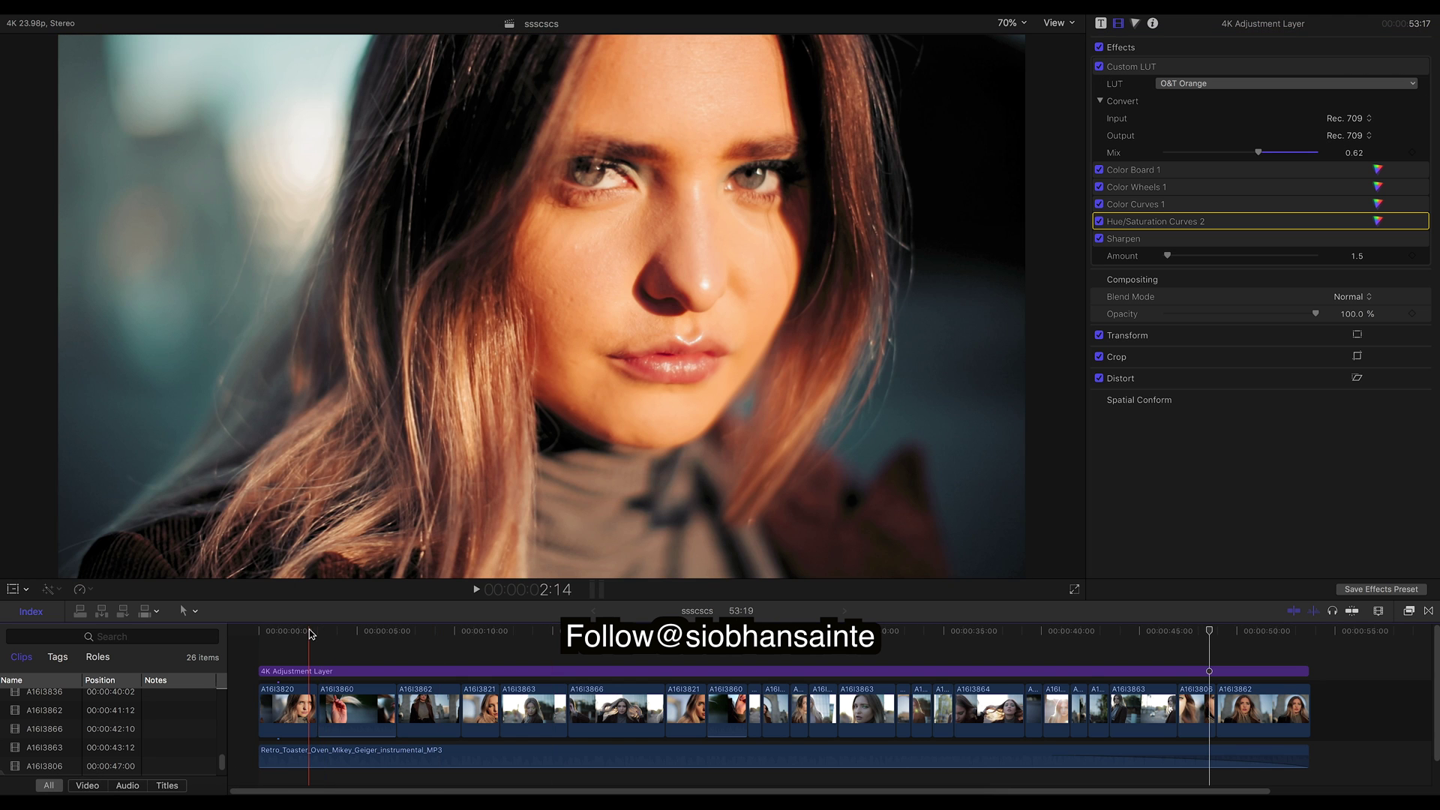
{"action": "left_click", "coordinate": [309, 633]}
{"action": "left_click_drag", "start_coordinate": [310, 634], "coordinate": [294, 631]}
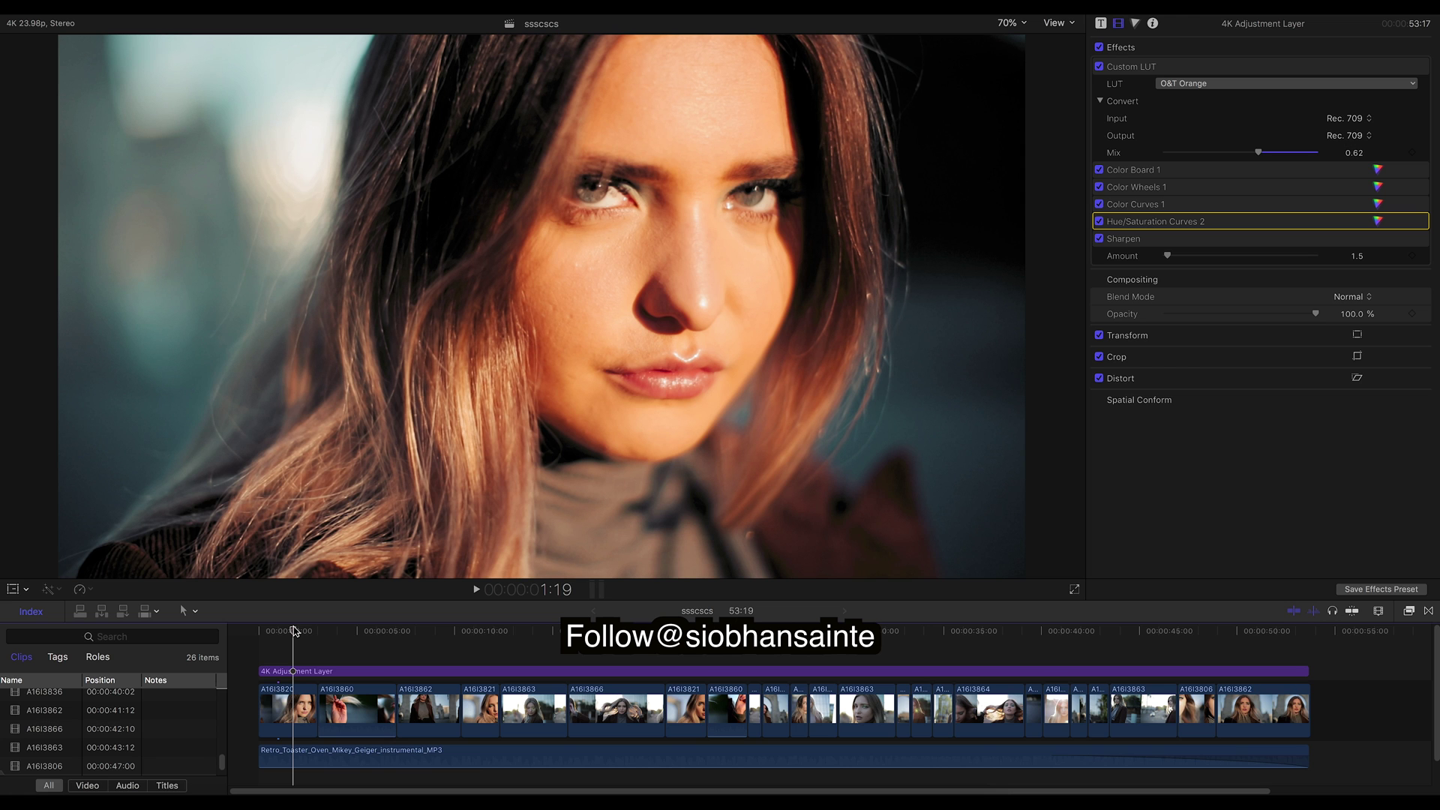
{"action": "left_click_drag", "start_coordinate": [294, 632], "coordinate": [267, 632]}
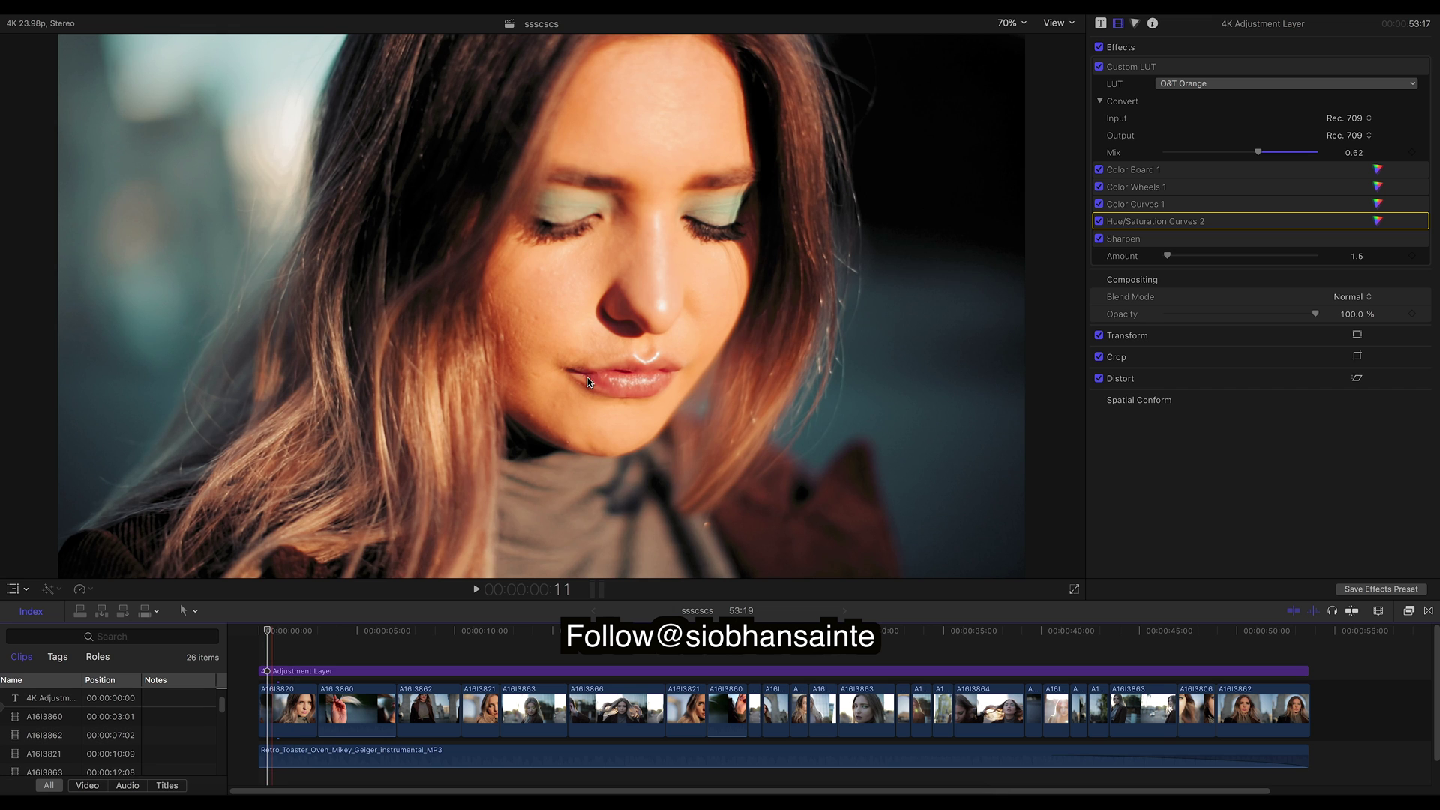
{"action": "left_click", "coordinate": [1100, 67]}
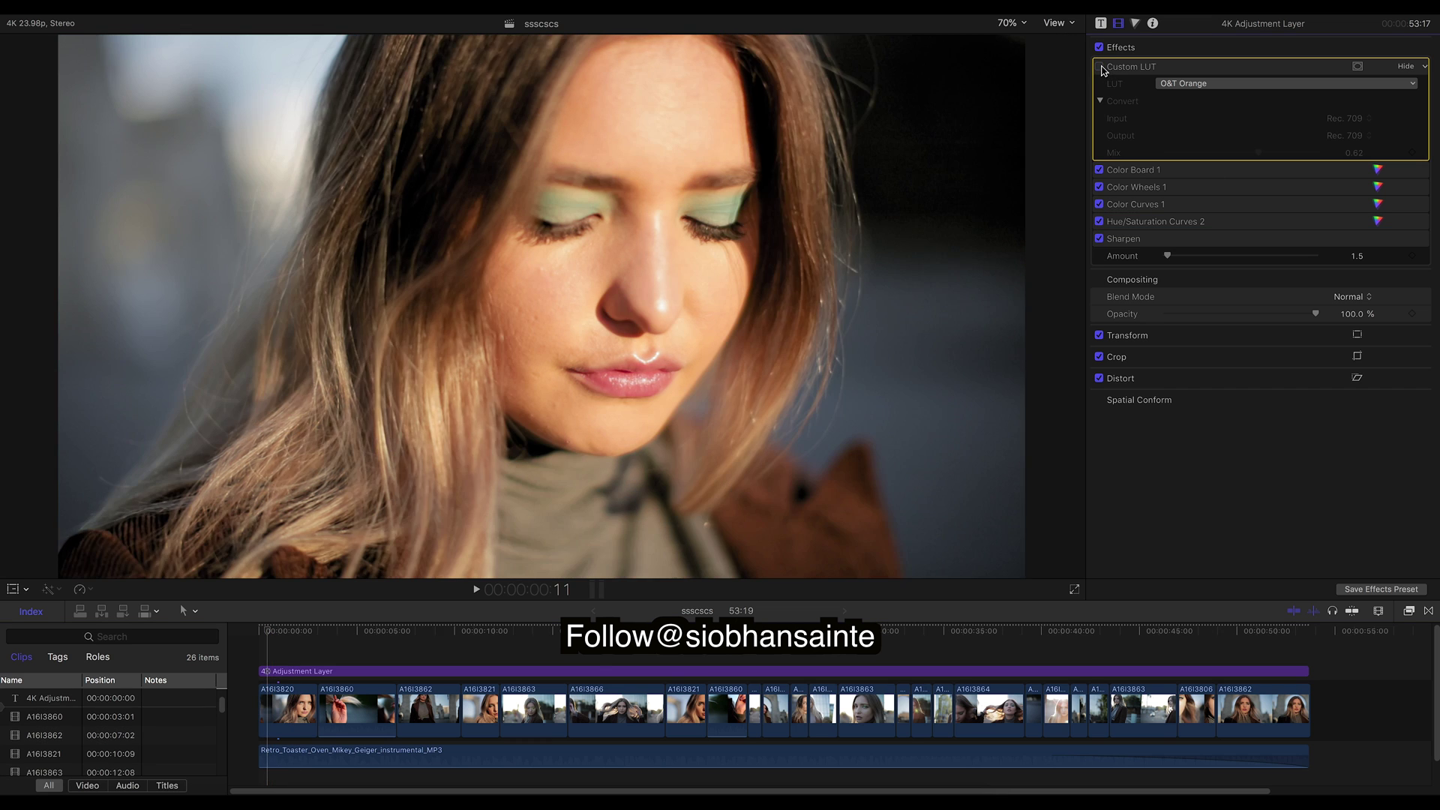